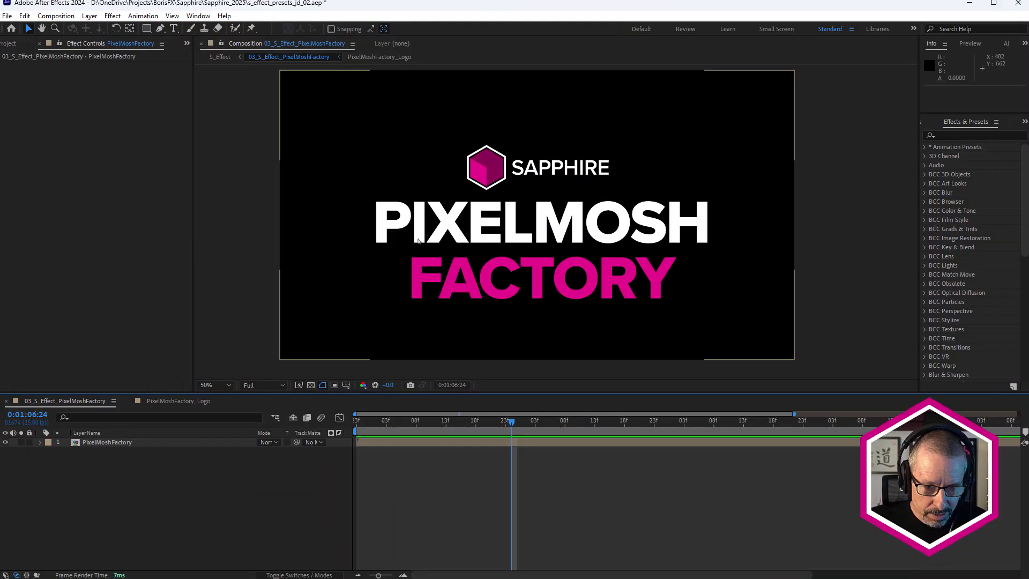
Inspect the PixelMoshFactory_Logo precomp's text layer, then return to the 03_S_Effect_PixelMoshFactory comp.
left_click(106, 443)
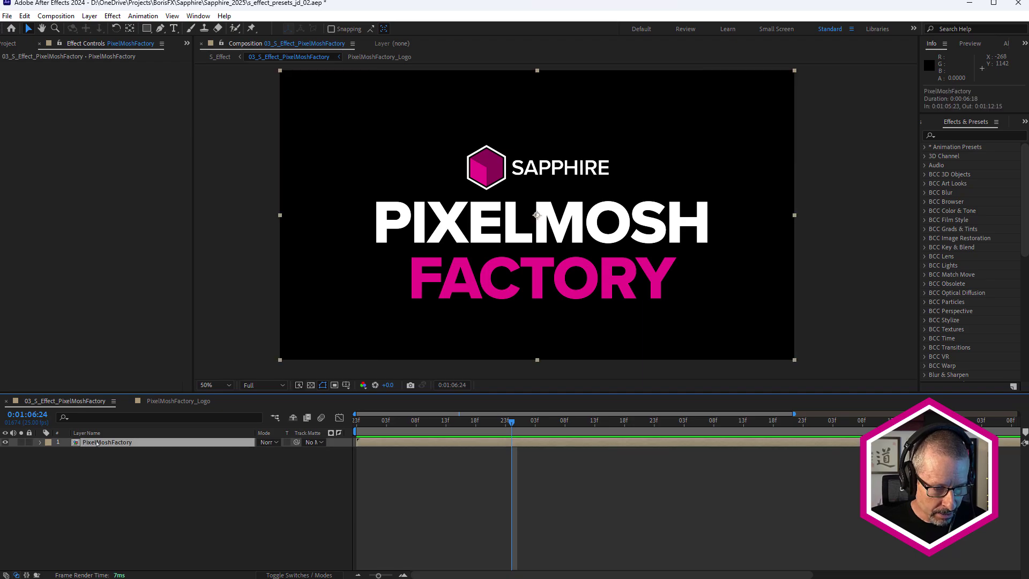
double_click(100, 442)
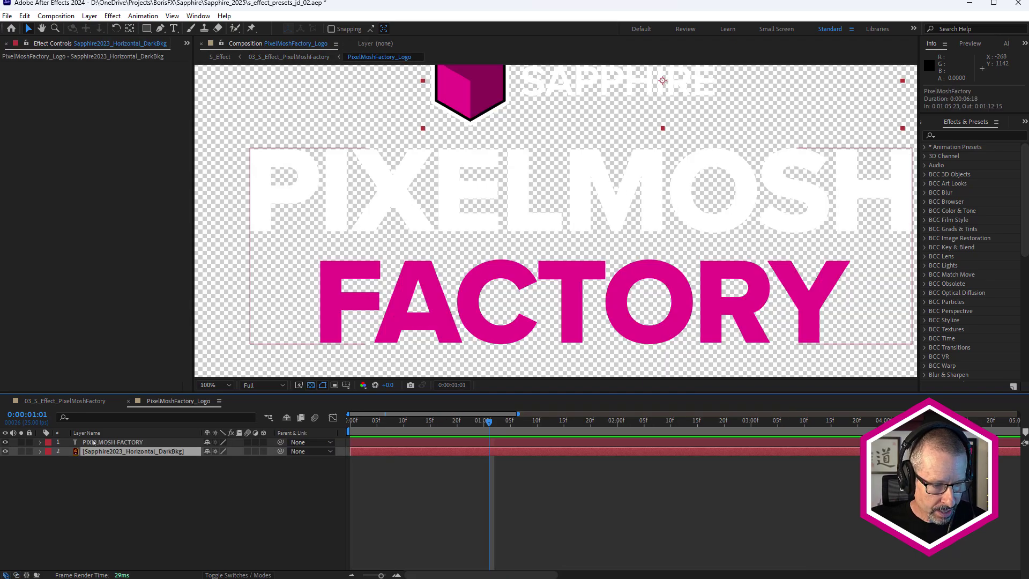
left_click(93, 443)
left_click(6, 443)
left_click(6, 443)
scroll(550, 142, "up", 2)
scroll(549, 142, "down", 2)
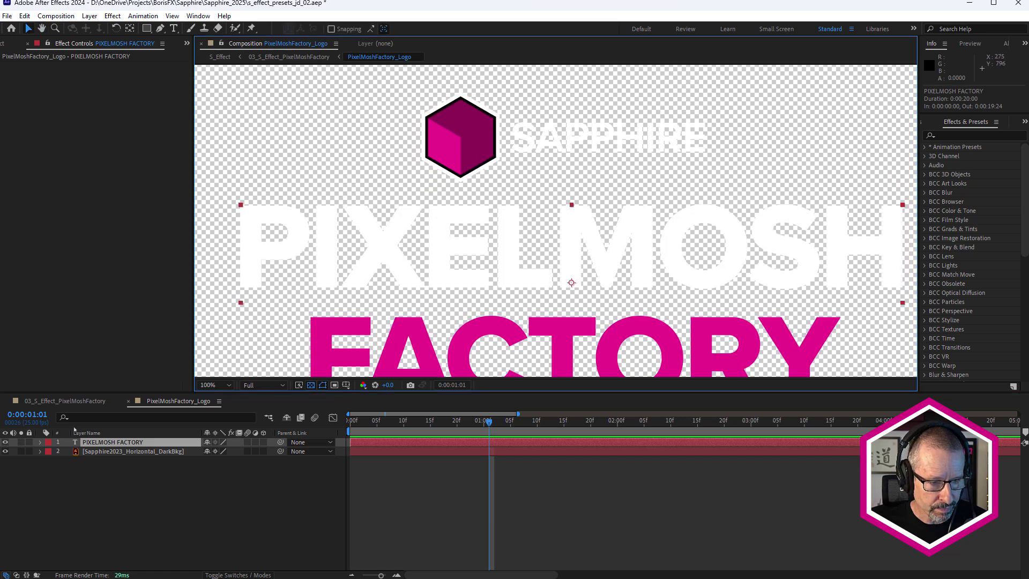
left_click(65, 401)
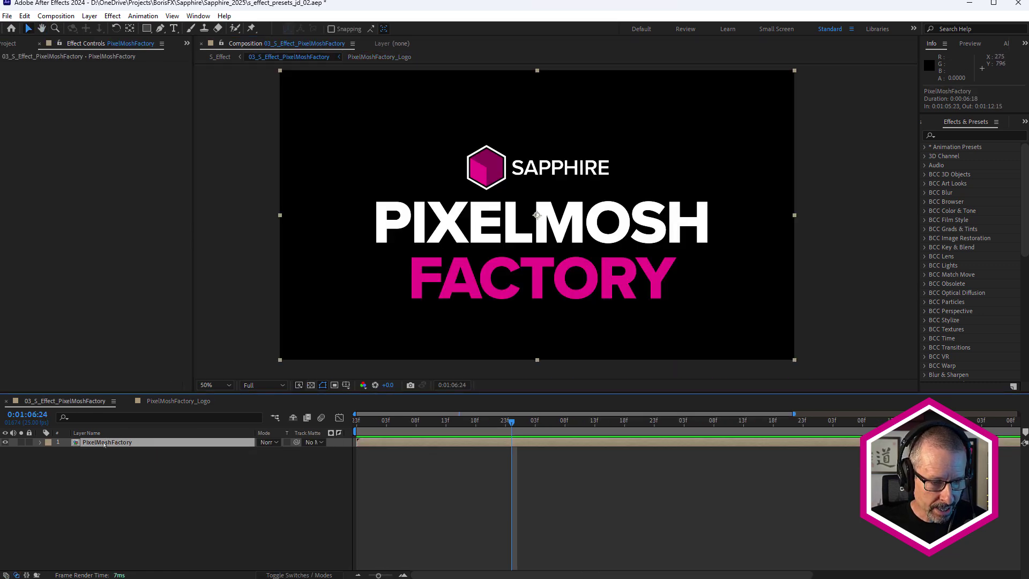
Apply S_Effect to the PixelMoshFactory layer and bring up the Sapphire Preset Browser.
left_click(961, 136)
type("s")
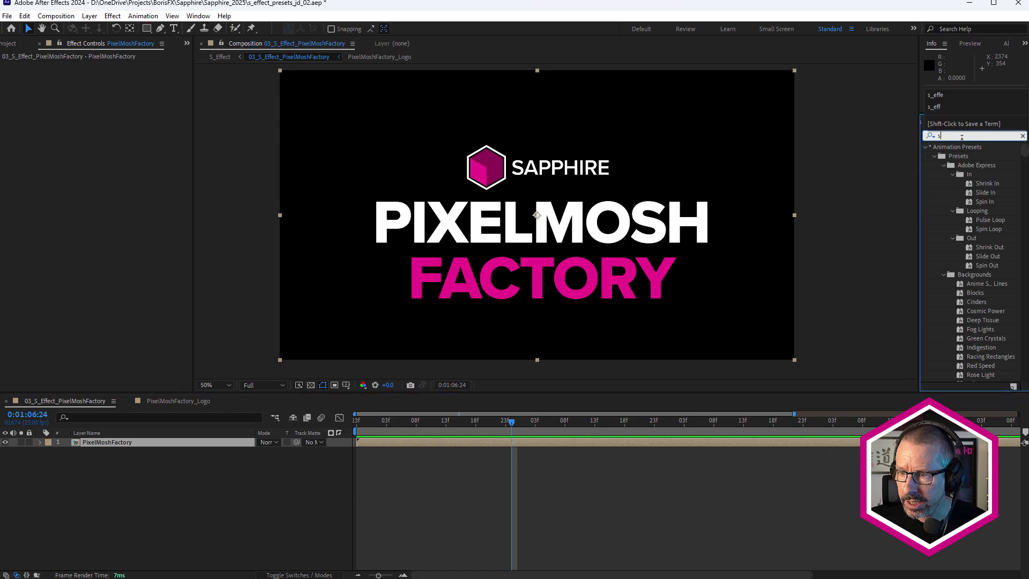
type("_effect")
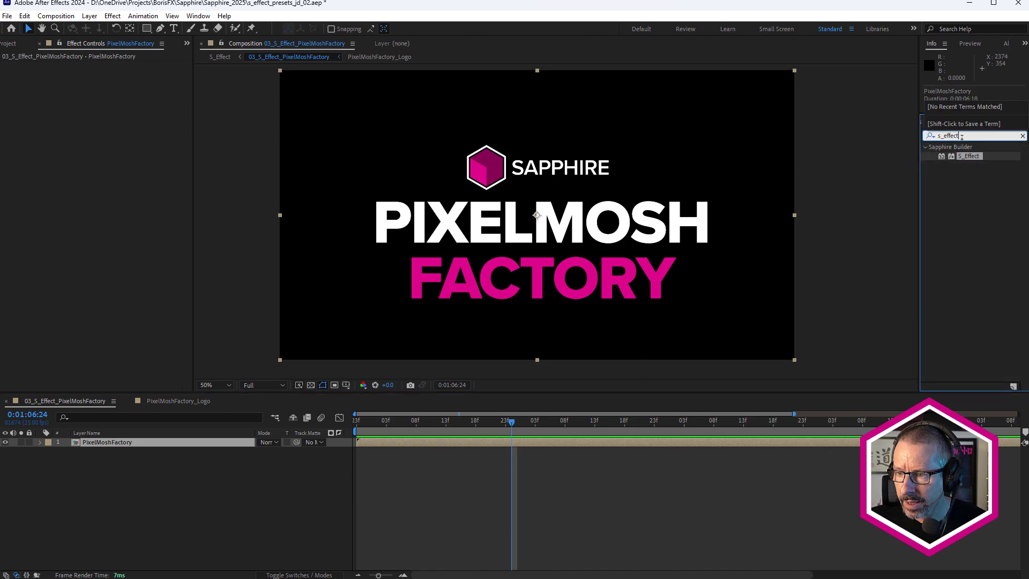
key("Return")
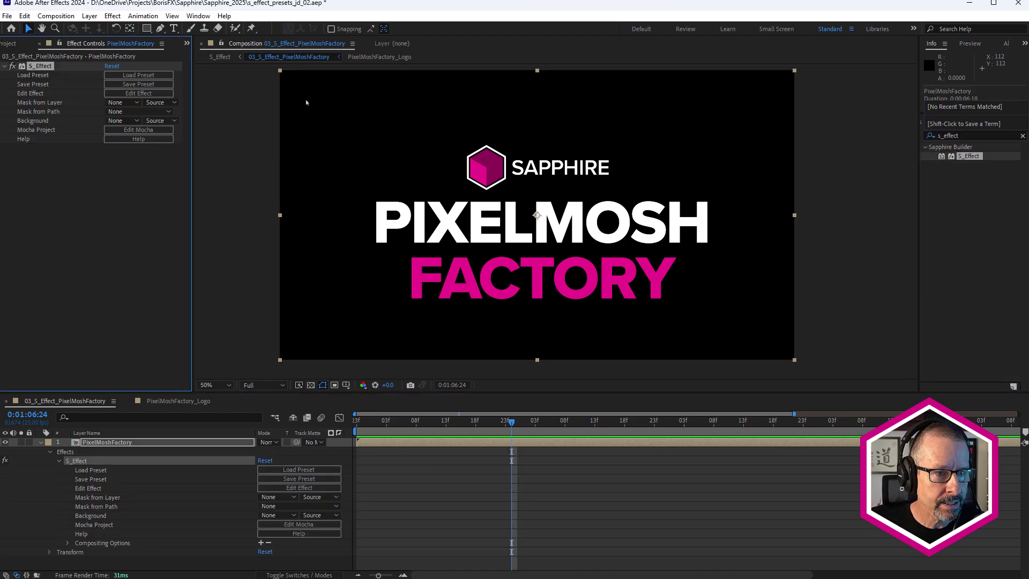
left_click(139, 75)
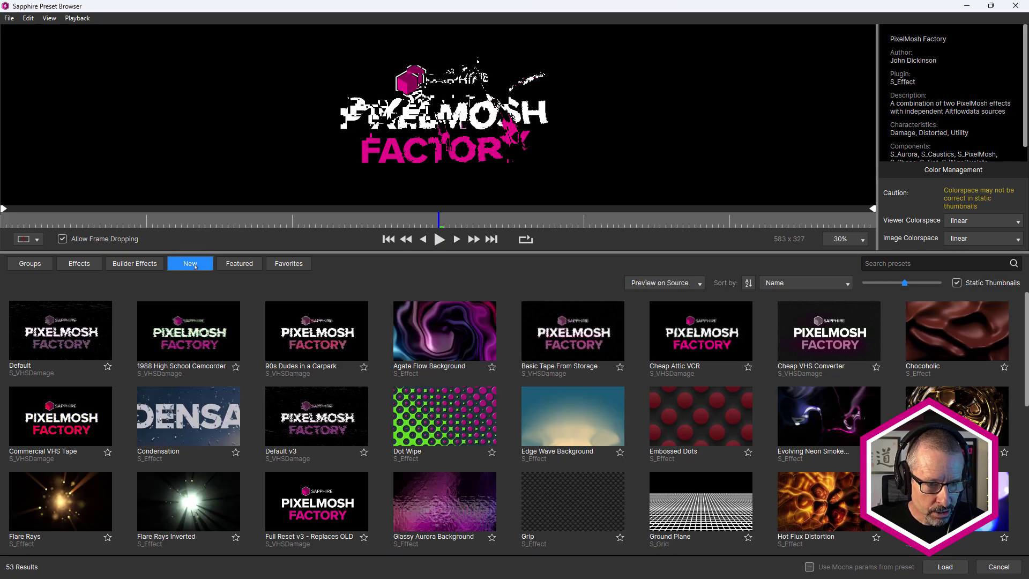
Browse the New presets and load PixelMosh Factory onto the logo.
scroll(402, 371, "down", 10)
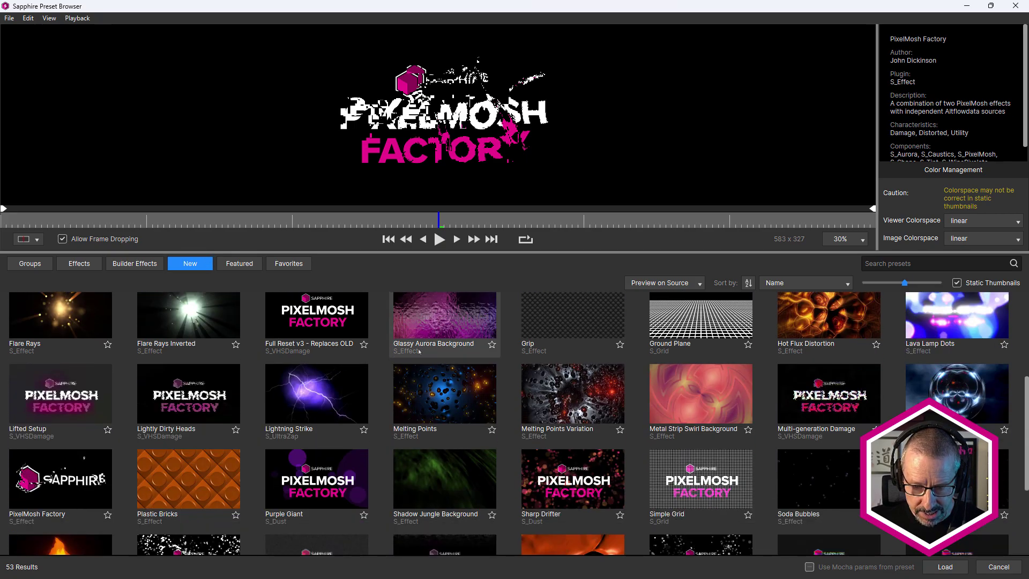
scroll(418, 349, "up", 2)
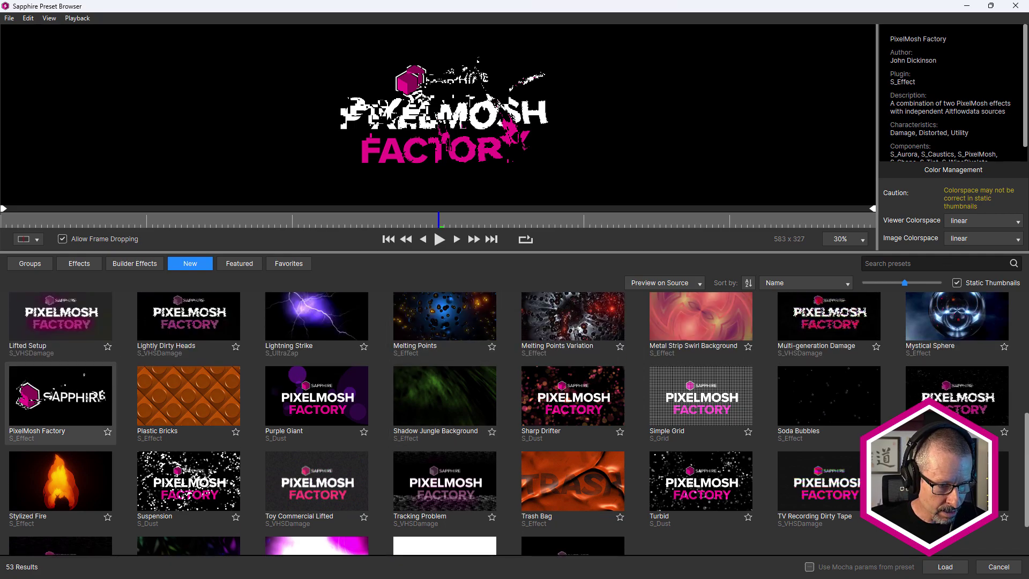
double_click(61, 397)
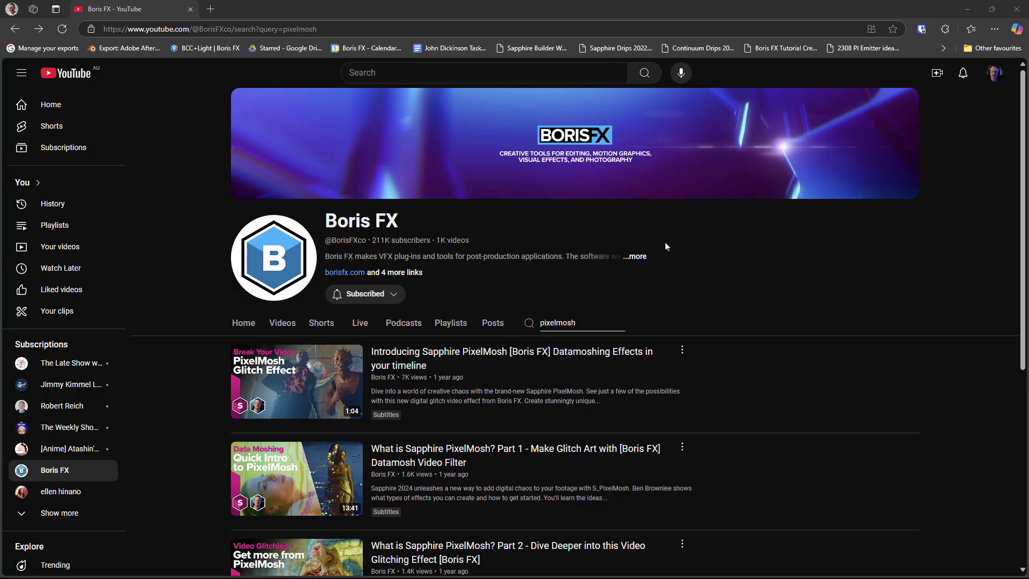
scroll(666, 247, "down", 6)
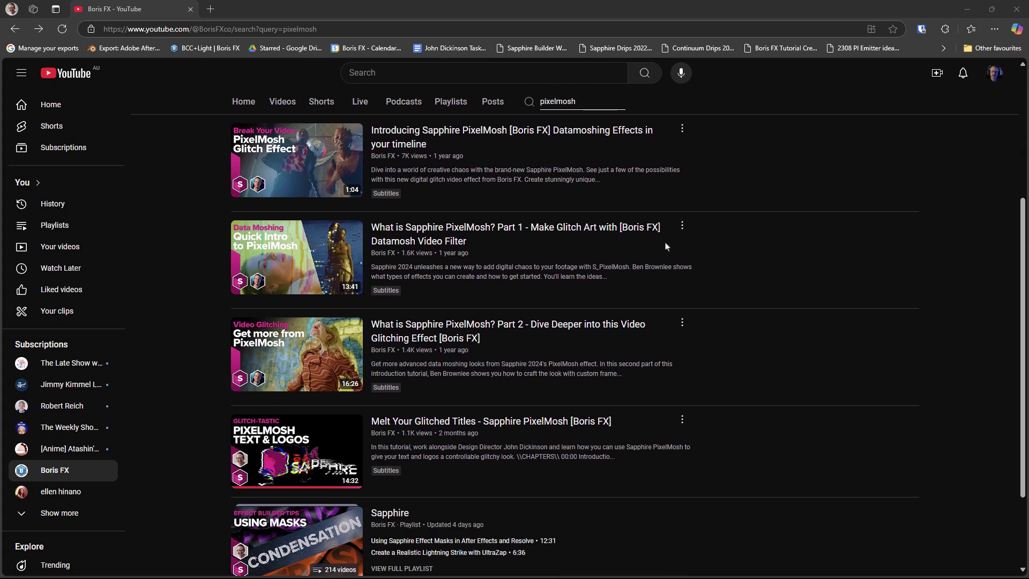
left_click(463, 320)
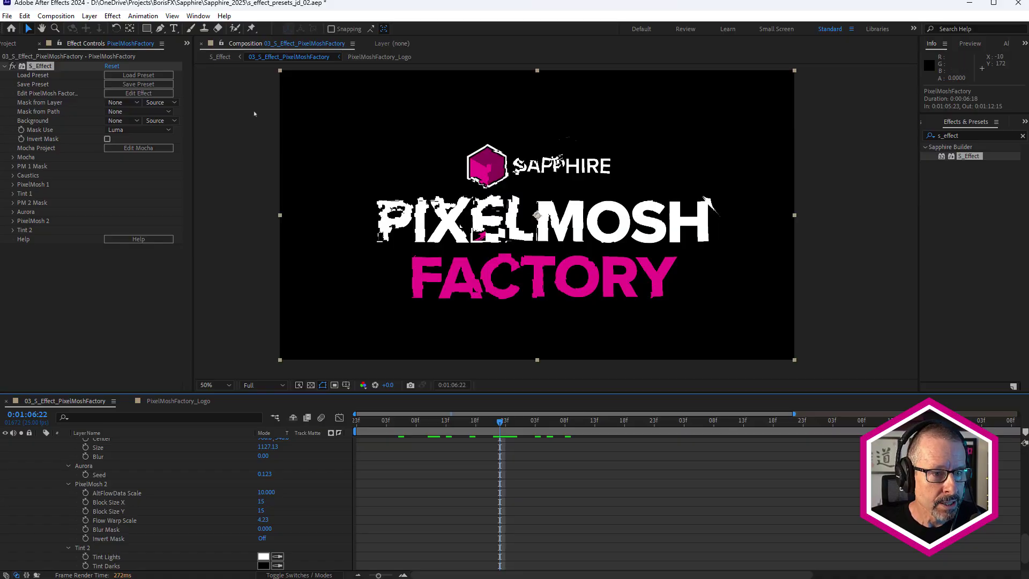
Open the effect in Effect Builder, preview the clean source, and frame the graph down to Result.
left_click(138, 93)
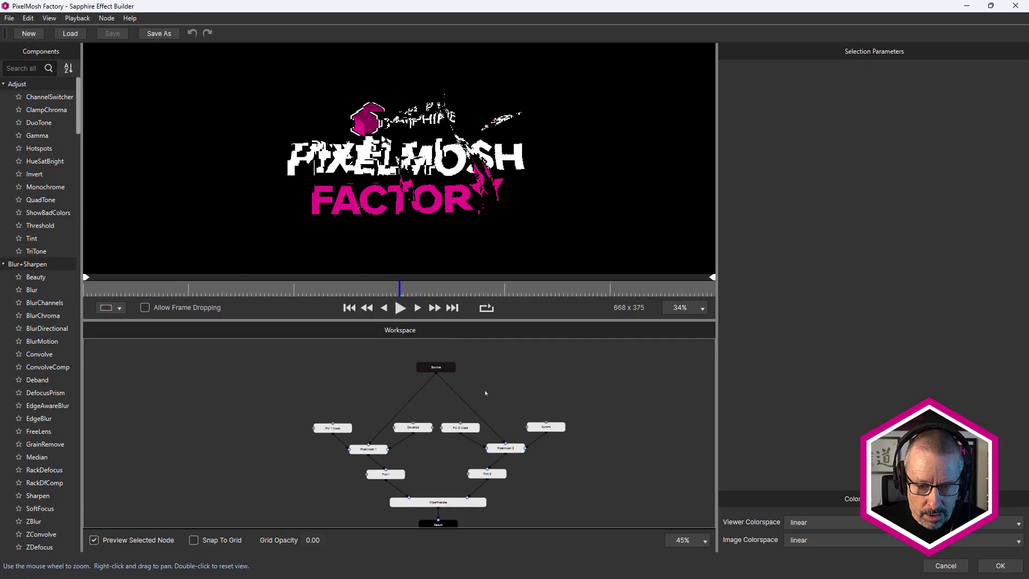
scroll(482, 389, "up", 3)
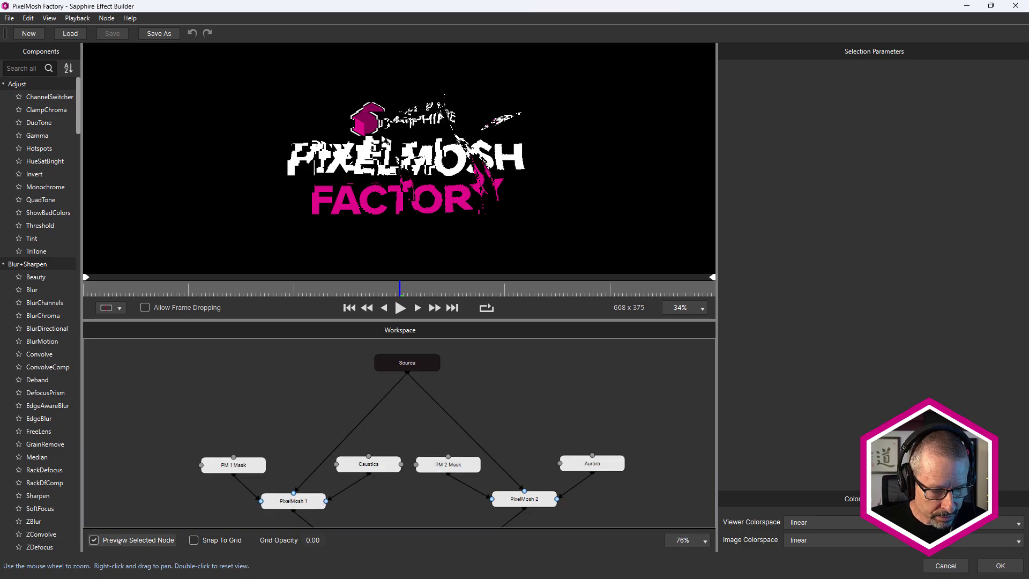
left_click(407, 362)
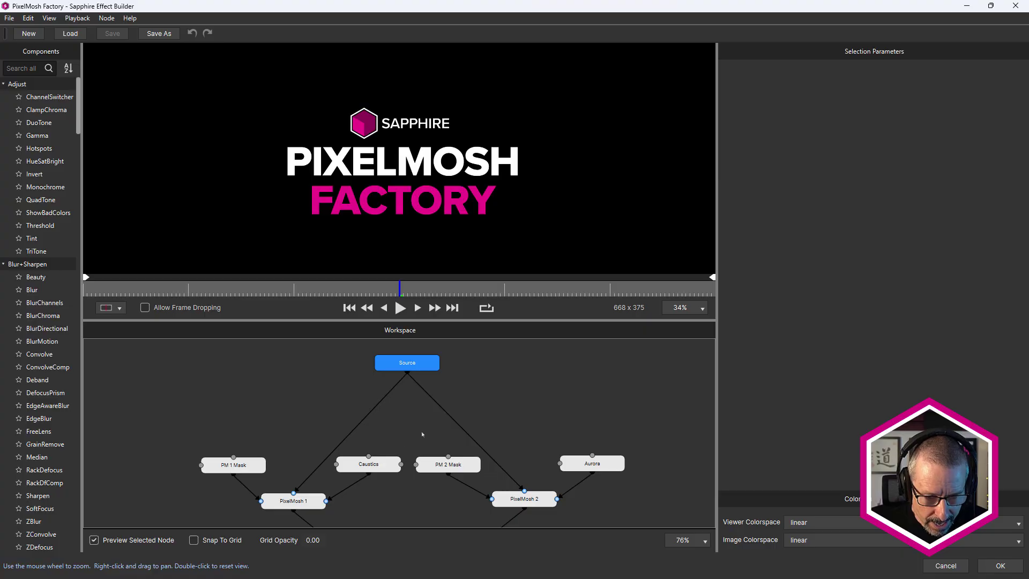
left_click_drag(420, 432, 432, 394)
left_click_drag(445, 455, 453, 402)
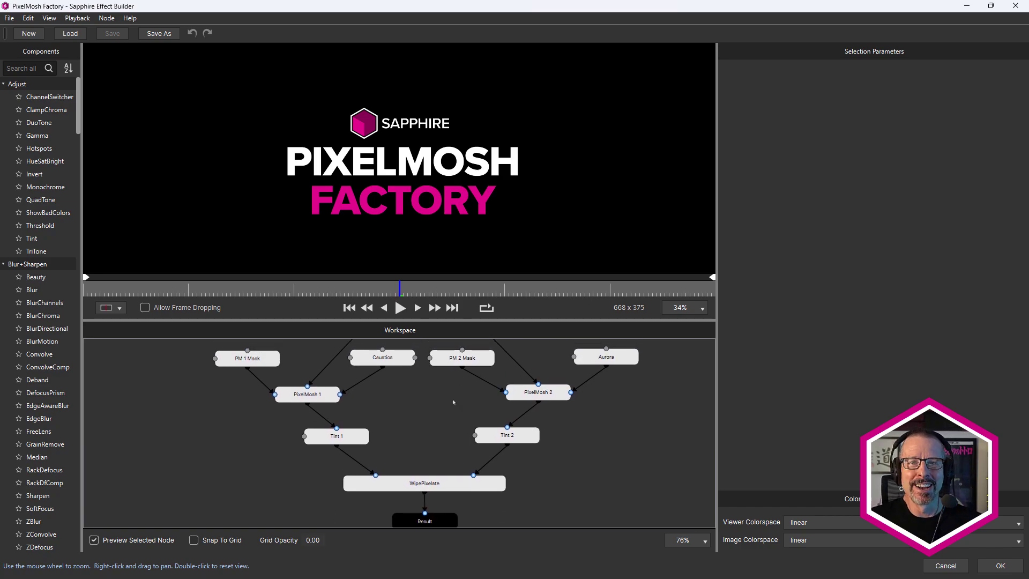
scroll(433, 426, "down", 4)
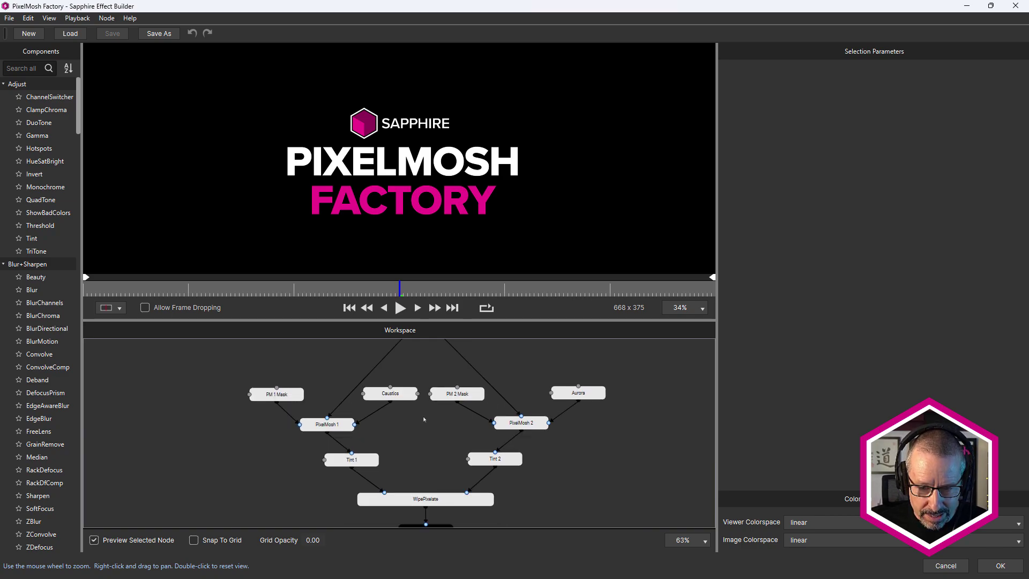
Move the left branch (PM 1 Mask to Tint 1) further left and the right branch further right.
left_click_drag(197, 376, 381, 465)
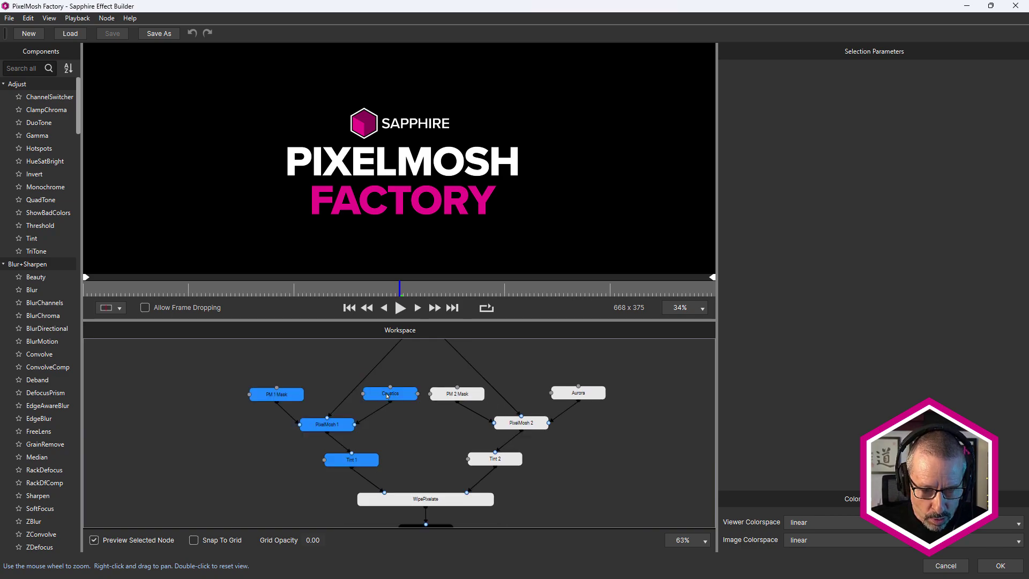
left_click_drag(387, 396, 339, 401)
left_click_drag(418, 382, 606, 465)
left_click_drag(514, 459, 527, 460)
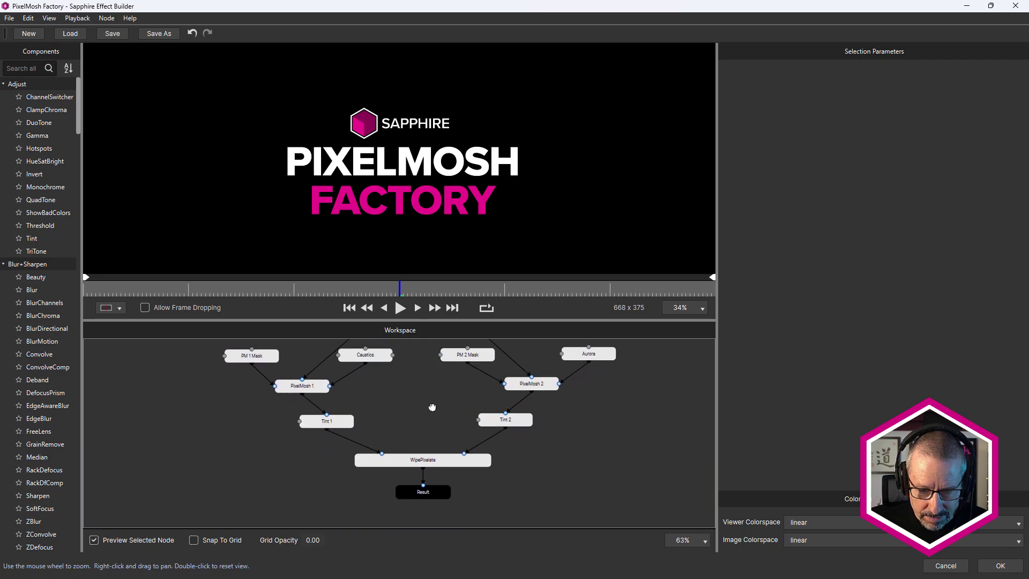
left_click(406, 456)
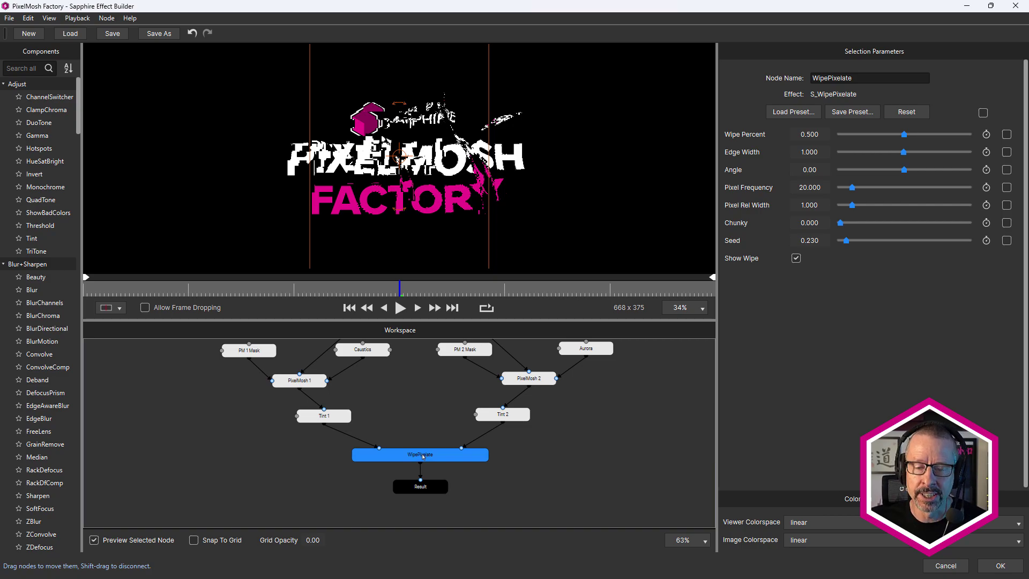
left_click_drag(438, 399, 460, 489)
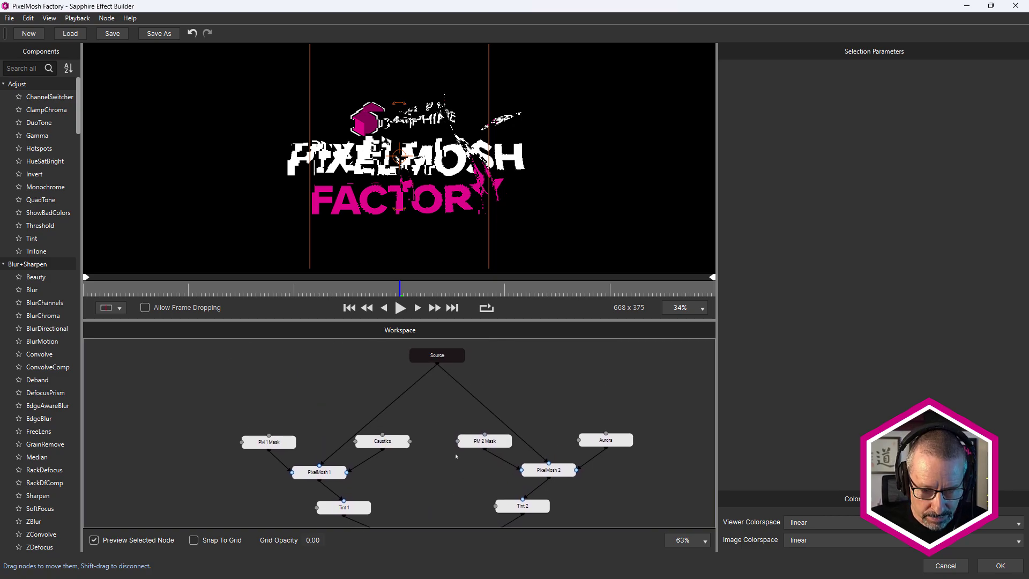
left_click(328, 475)
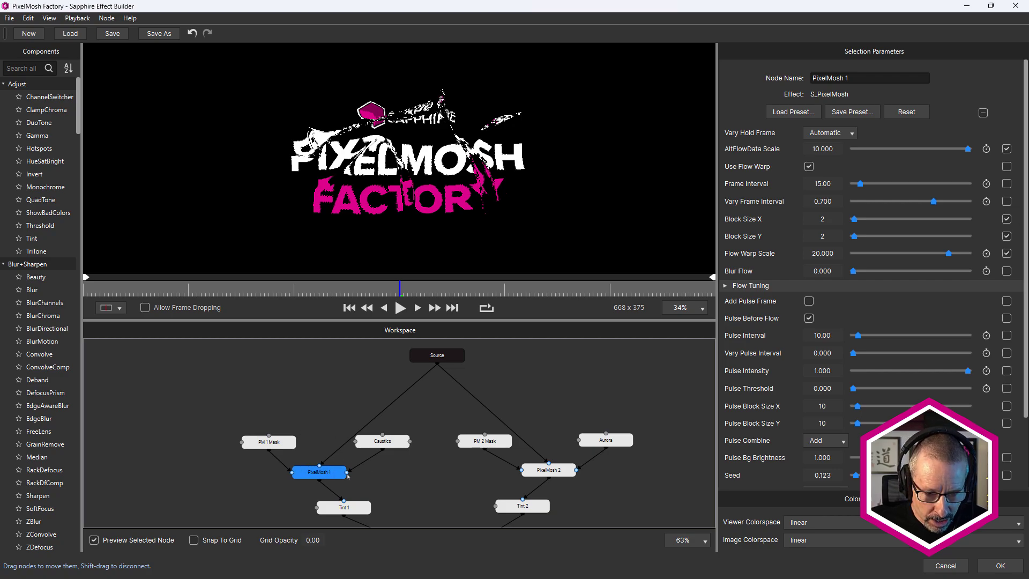
left_click(367, 445)
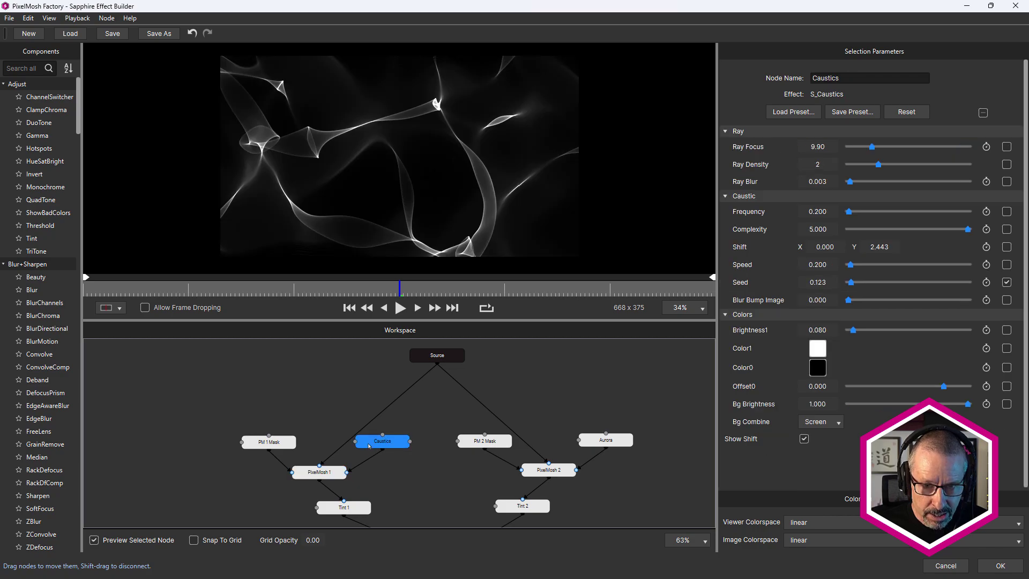
mouse_move(343, 293)
left_mouse_down()
mouse_move(375, 292)
mouse_move(287, 292)
mouse_move(484, 292)
mouse_move(352, 292)
mouse_move(362, 293)
left_mouse_up()
left_click_drag(411, 488, 340, 448)
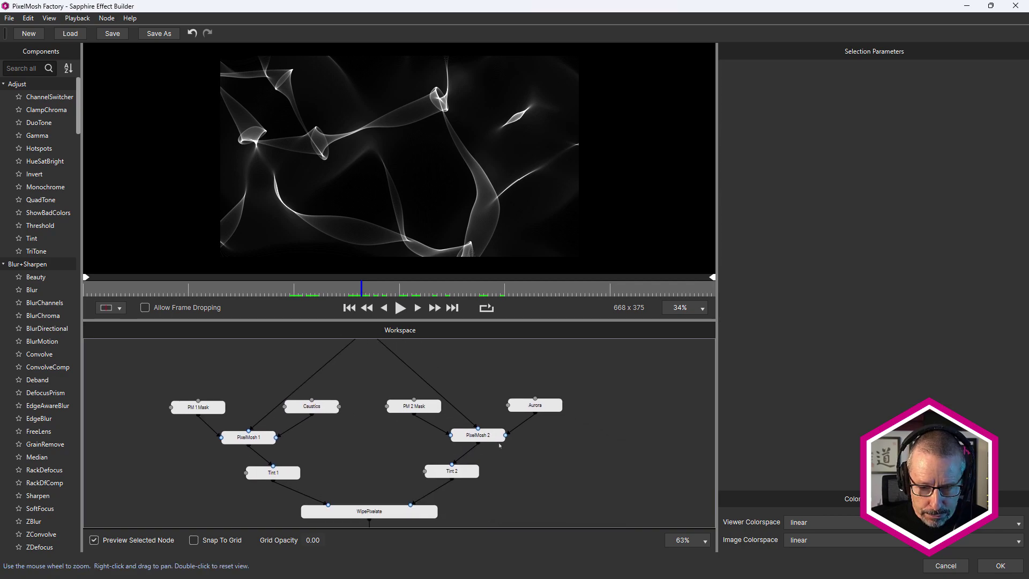
left_click(488, 437)
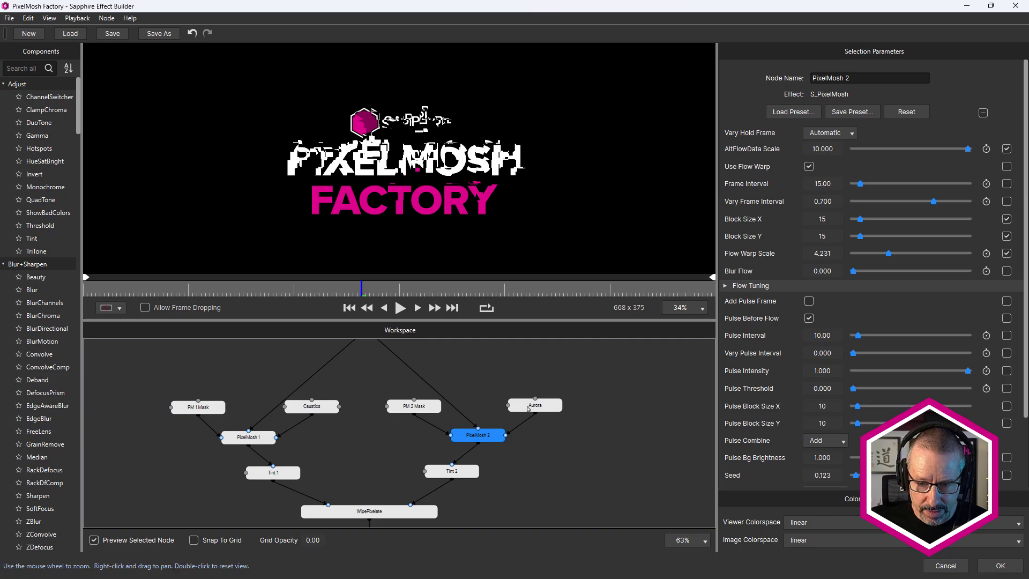
left_click(546, 410)
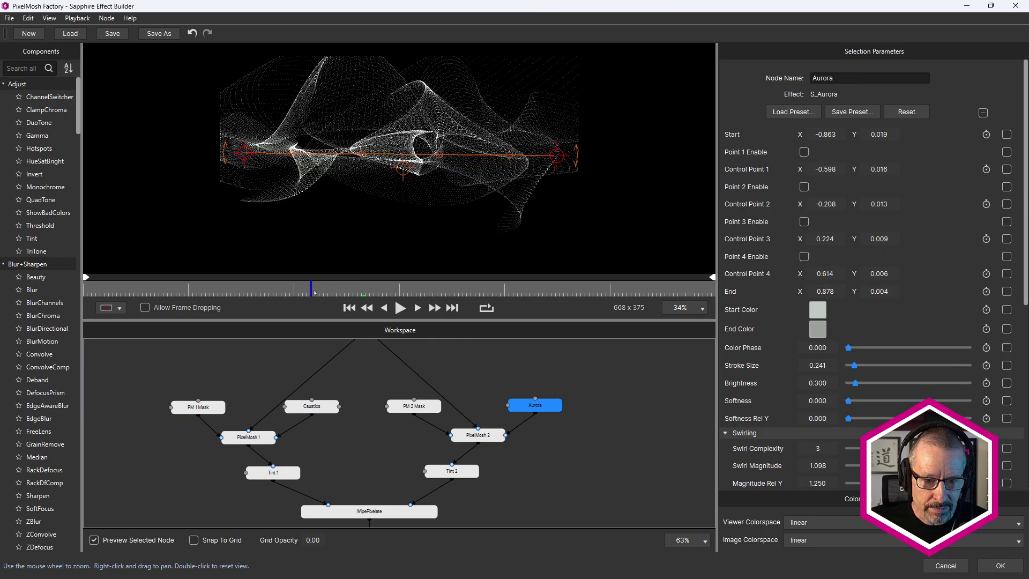
left_click_drag(319, 292, 391, 289)
left_click_drag(528, 466, 558, 398)
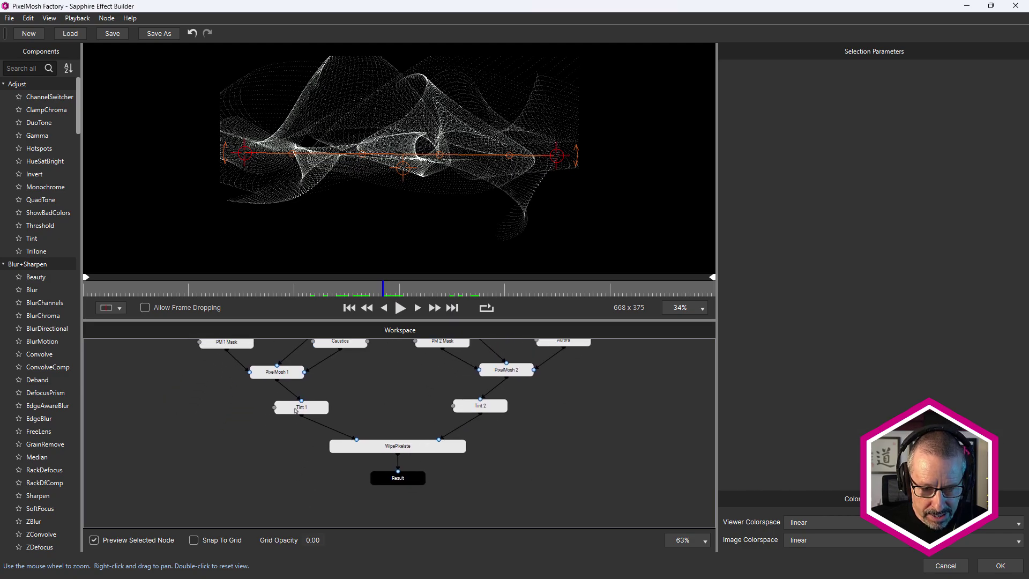
Try different WipePixelate Wipe Percent values, from 0.408 down to zero and up to maximum.
left_click(399, 448)
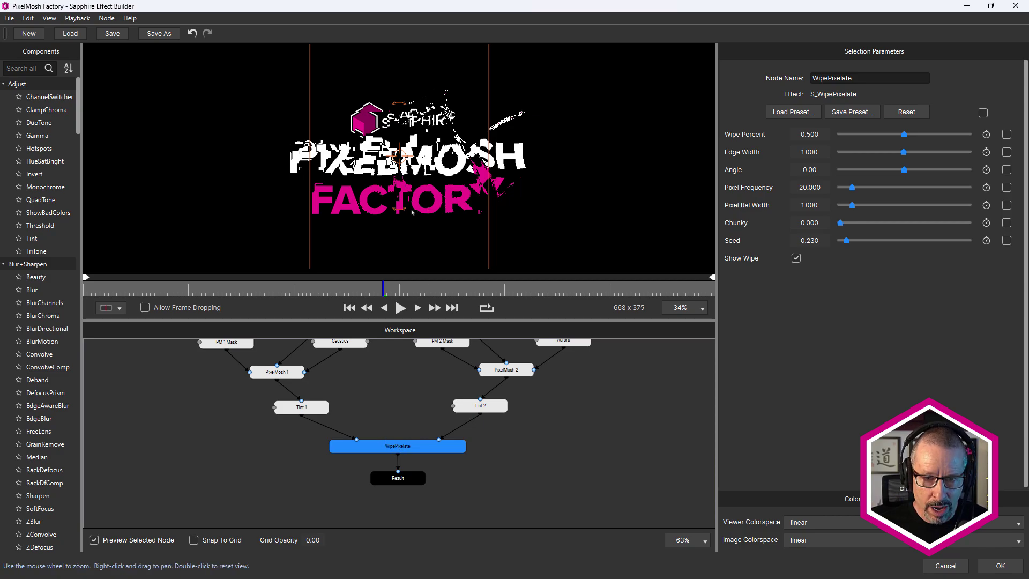
key("ctrl+z")
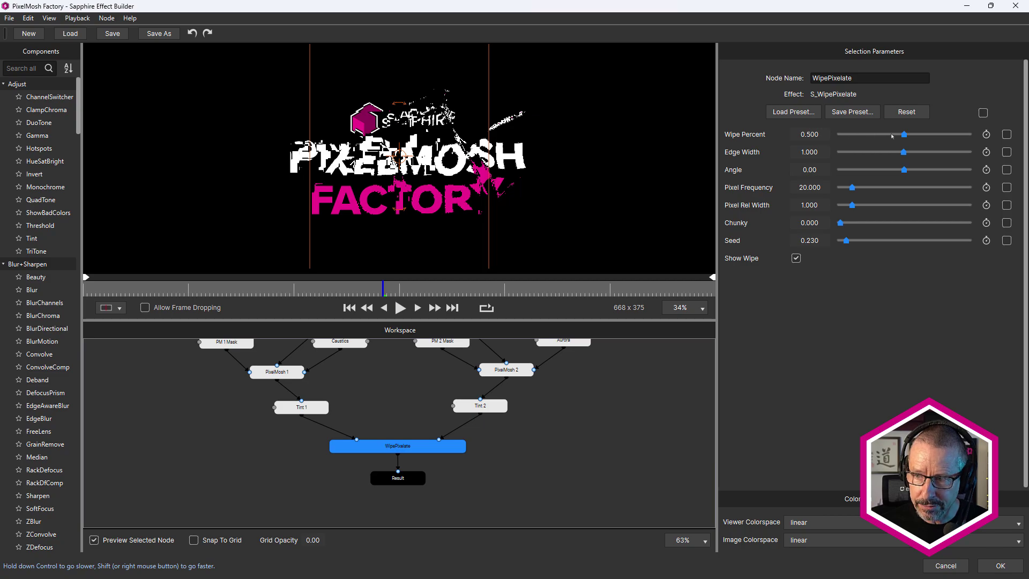
left_click_drag(904, 136, 836, 140)
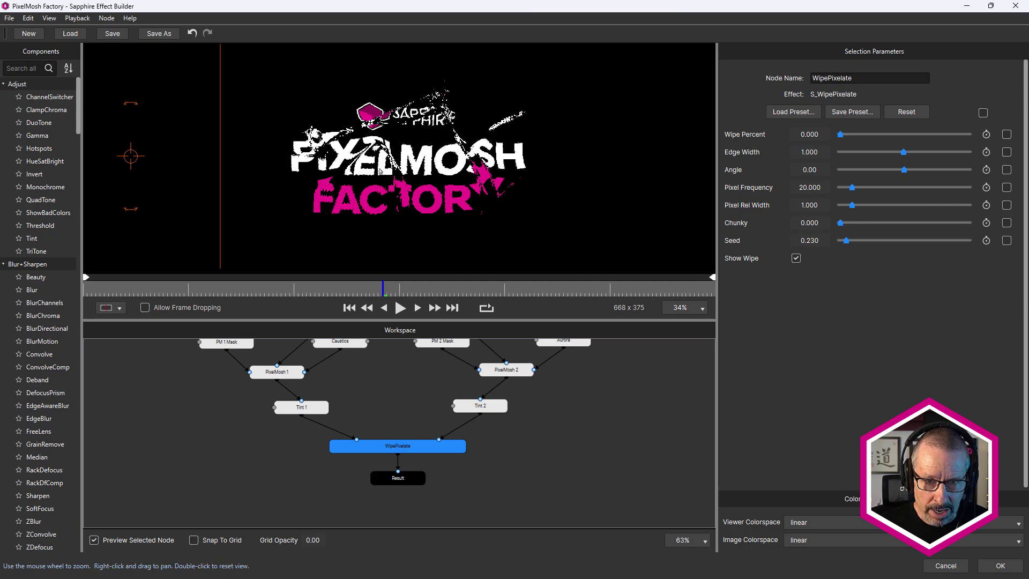
left_click_drag(913, 138, 961, 134)
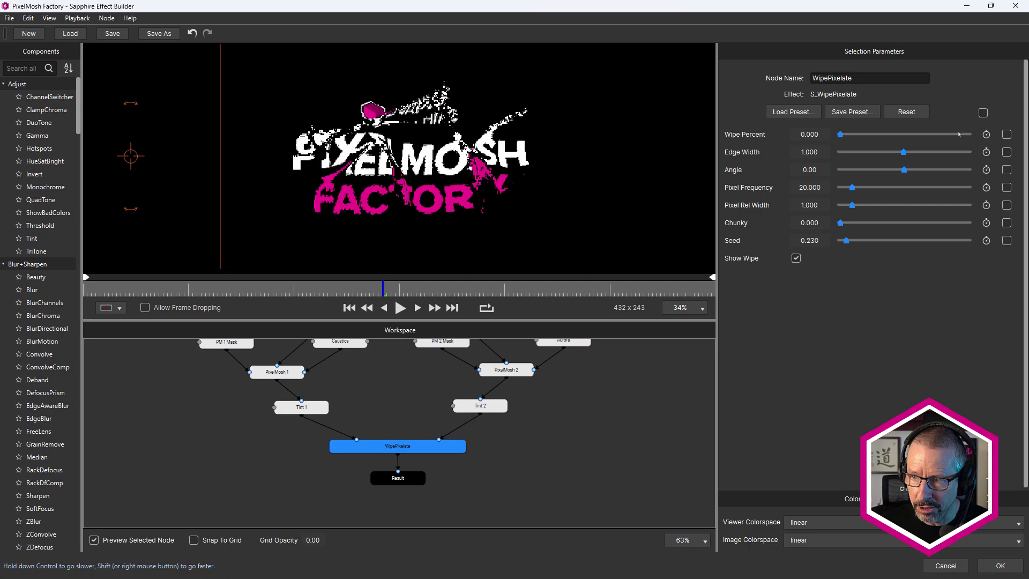
left_click(972, 139)
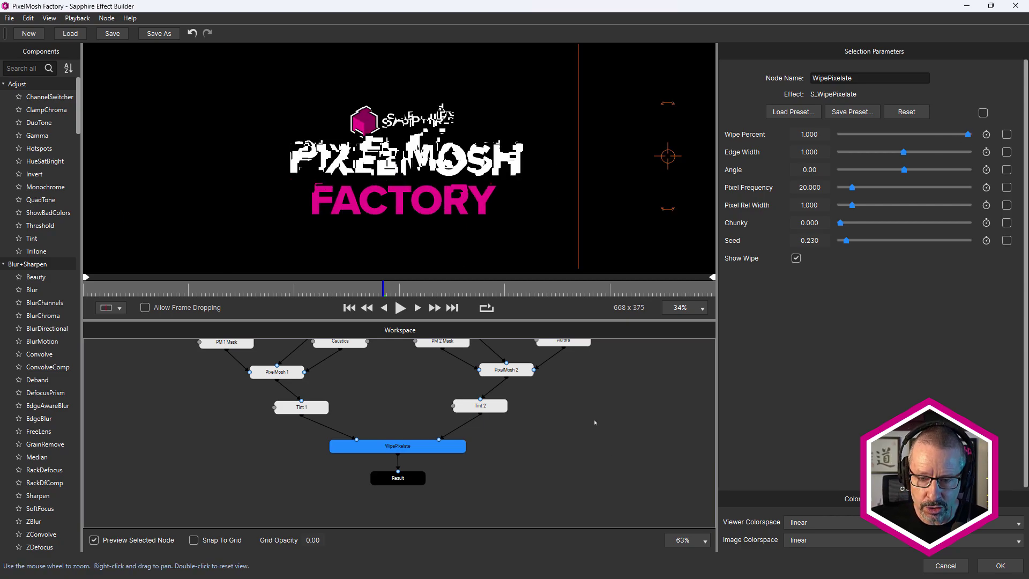
Give the node graph more room and set WipePixelate's Wipe Percent to 0.504.
left_click_drag(593, 419, 592, 471)
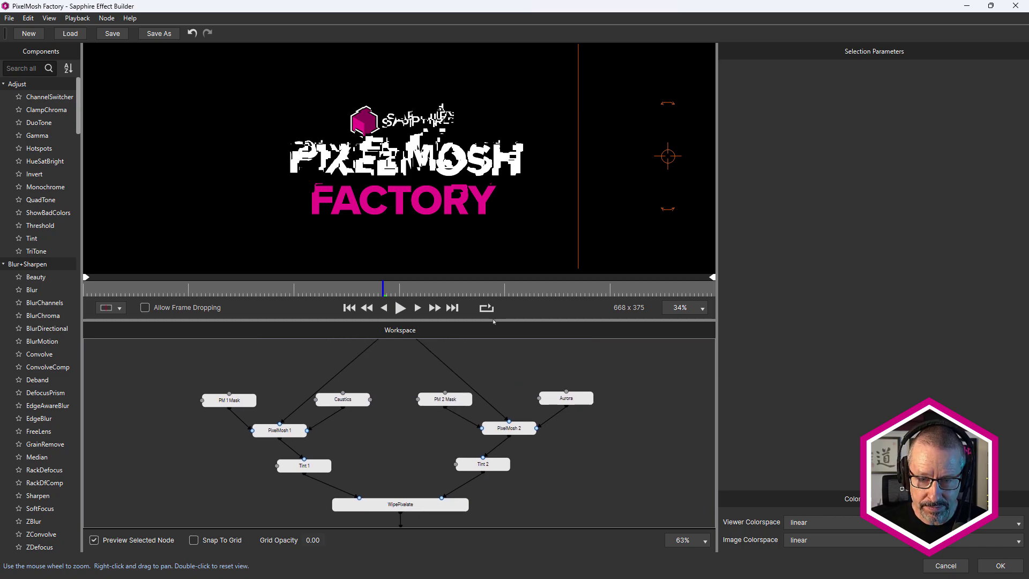
left_click_drag(493, 320, 493, 261)
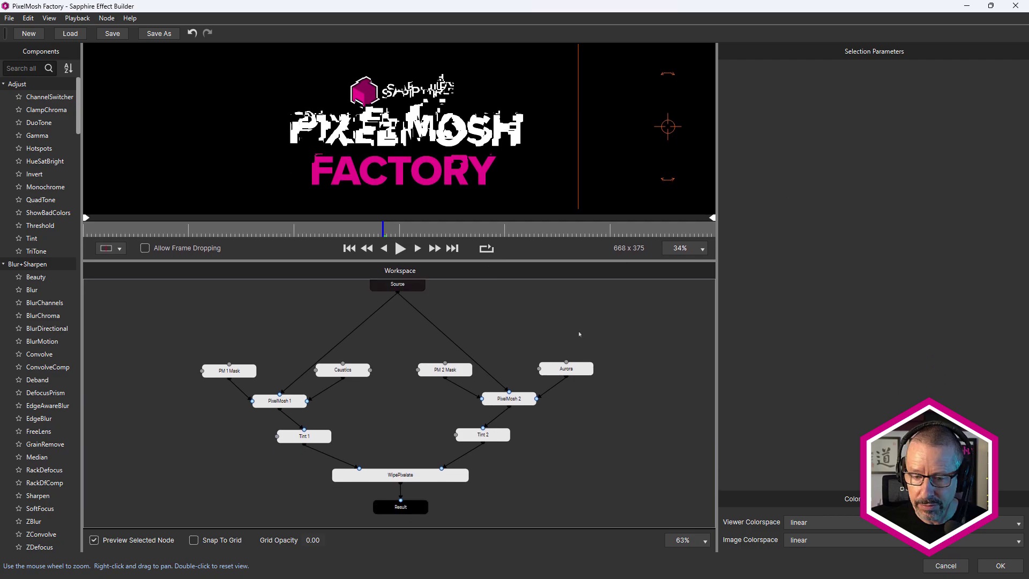
left_click(401, 476)
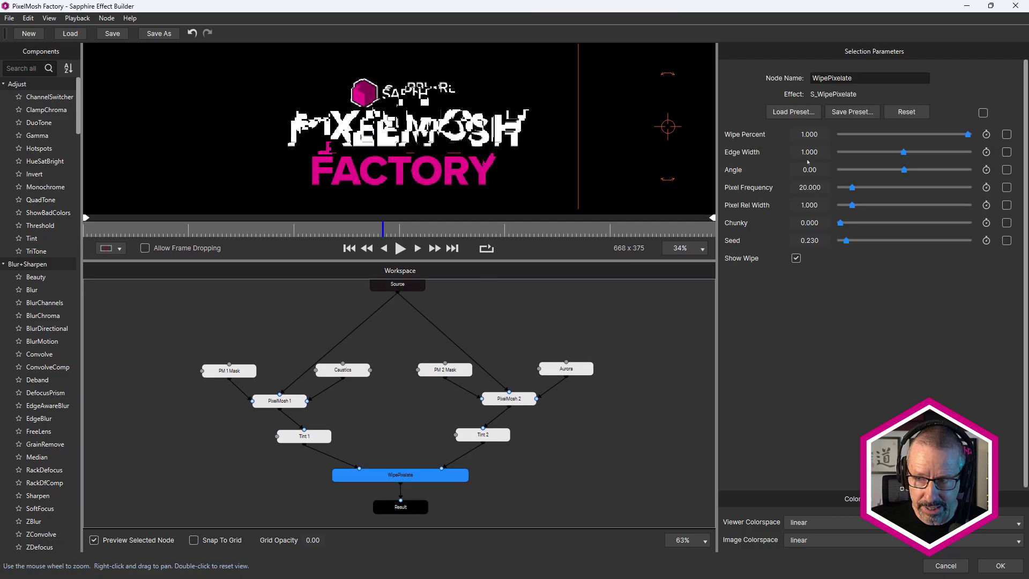
left_click(903, 134)
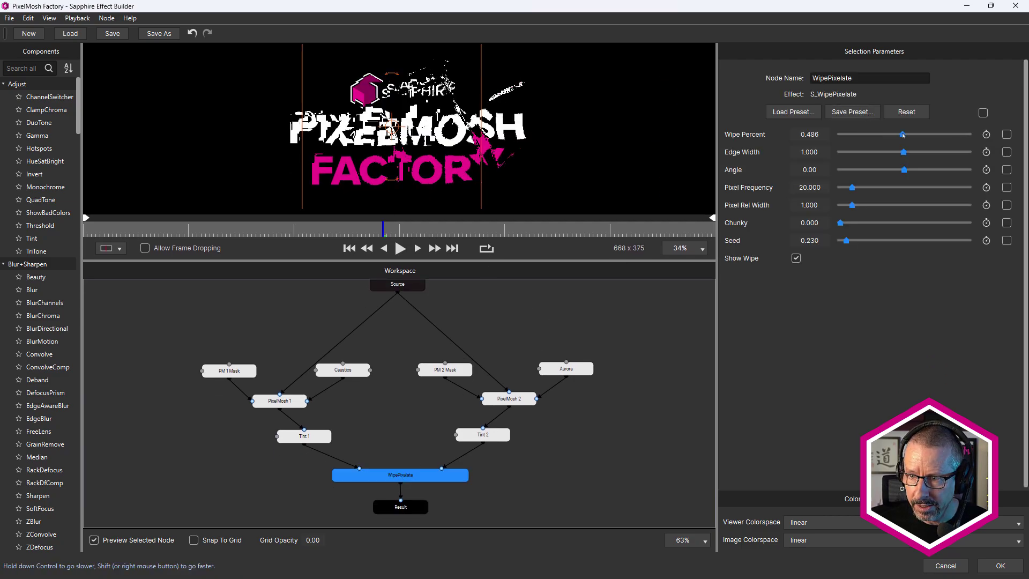
left_click_drag(902, 135, 905, 137)
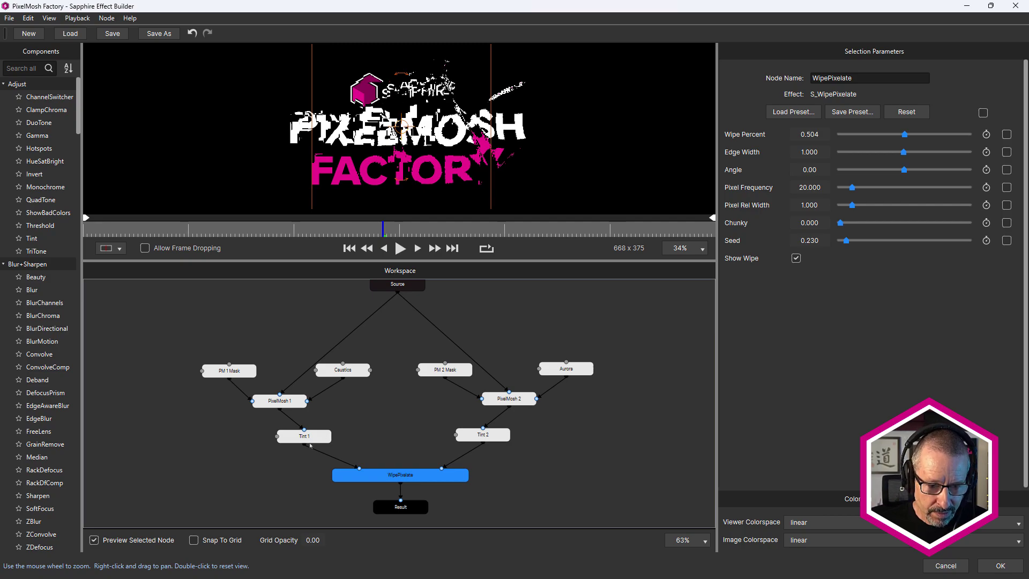
Set Tint 1's Tint Lights colour to bright green (#6EFF10).
left_click(310, 439)
left_click(810, 136)
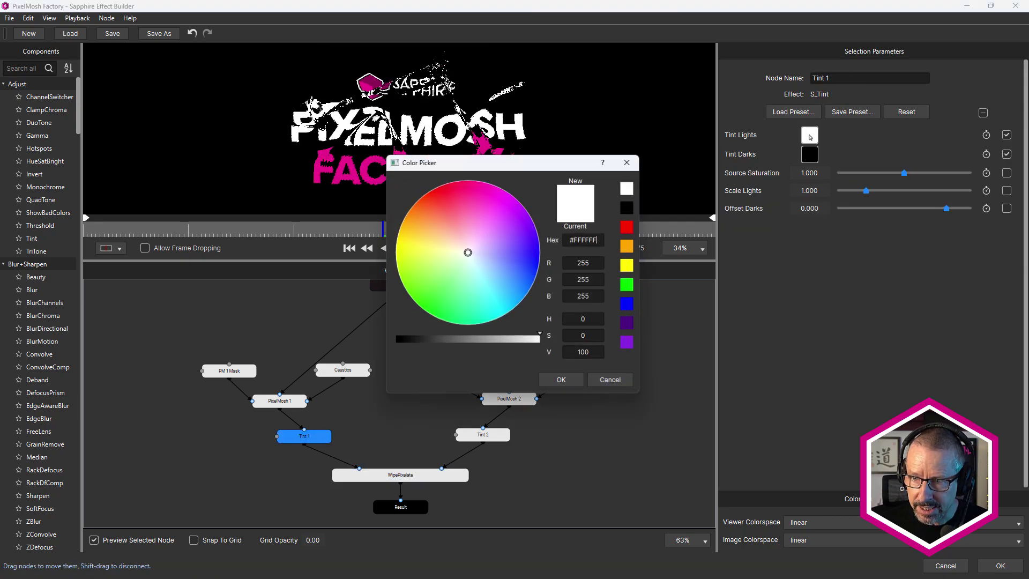
left_click_drag(450, 242, 410, 289)
left_click(561, 380)
Set Tint 2's Tint Lights colour to magenta (#EC00FF).
left_click(482, 435)
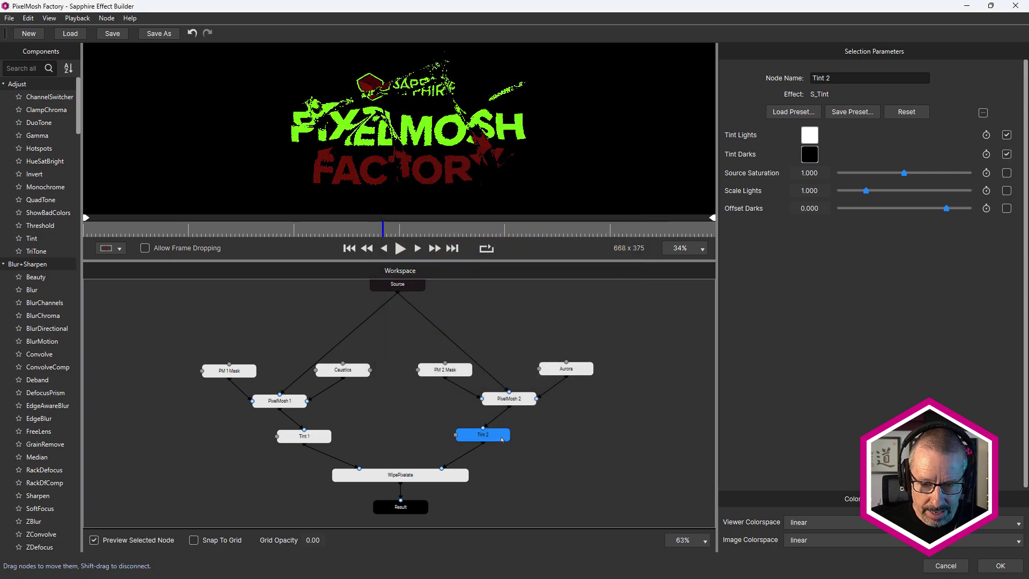
left_click(809, 135)
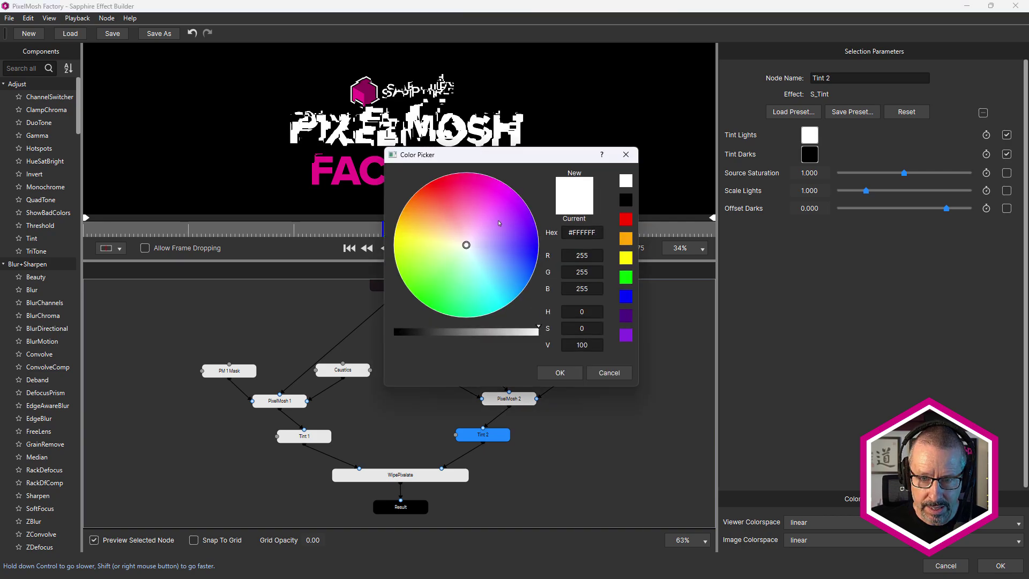
left_click_drag(501, 193, 524, 179)
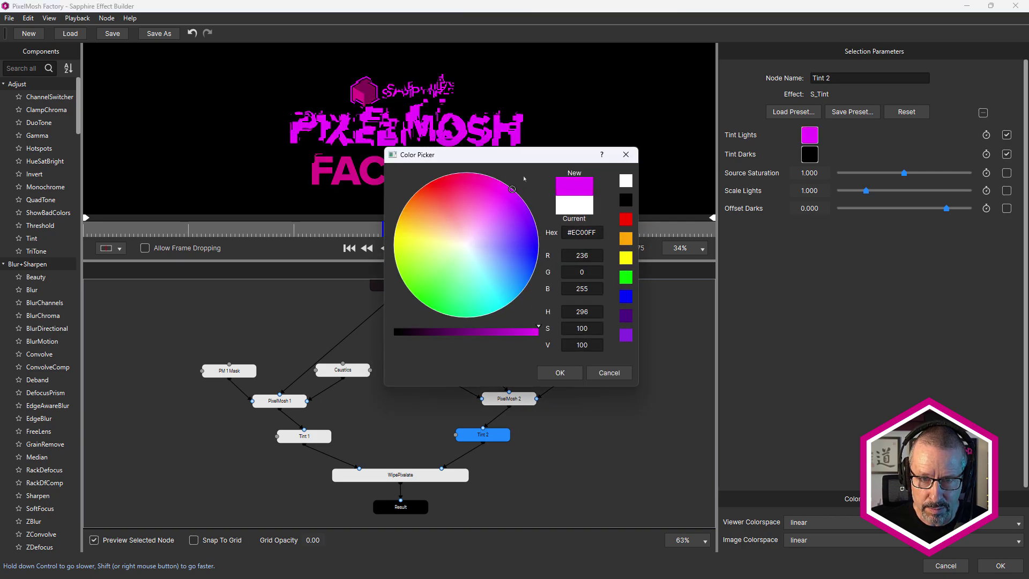
left_click(560, 373)
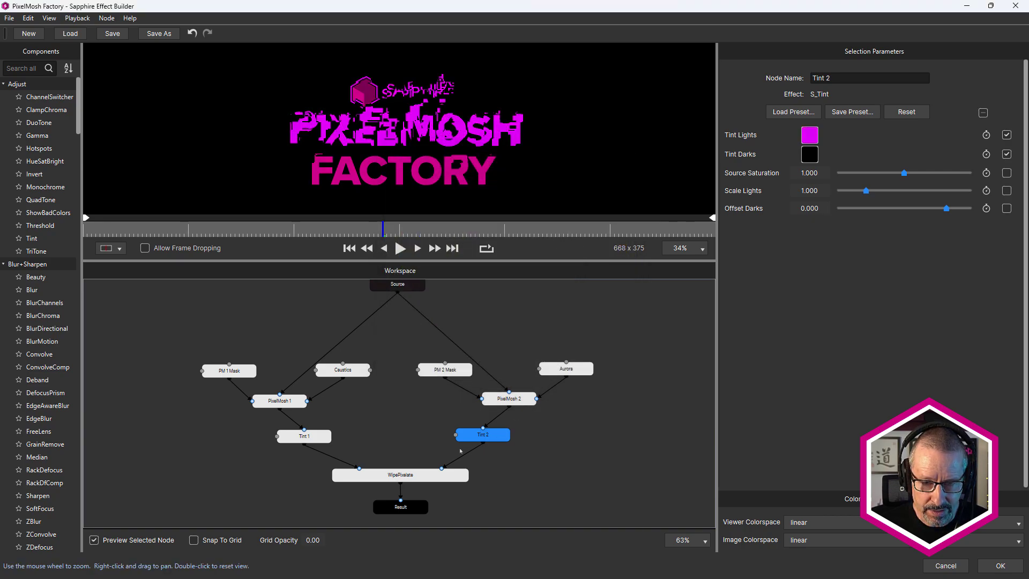
Enlarge the viewer and drag WipePixelate's on-screen controls to Wipe Percent 0.518 and Edge Width 1.814.
left_click(403, 480)
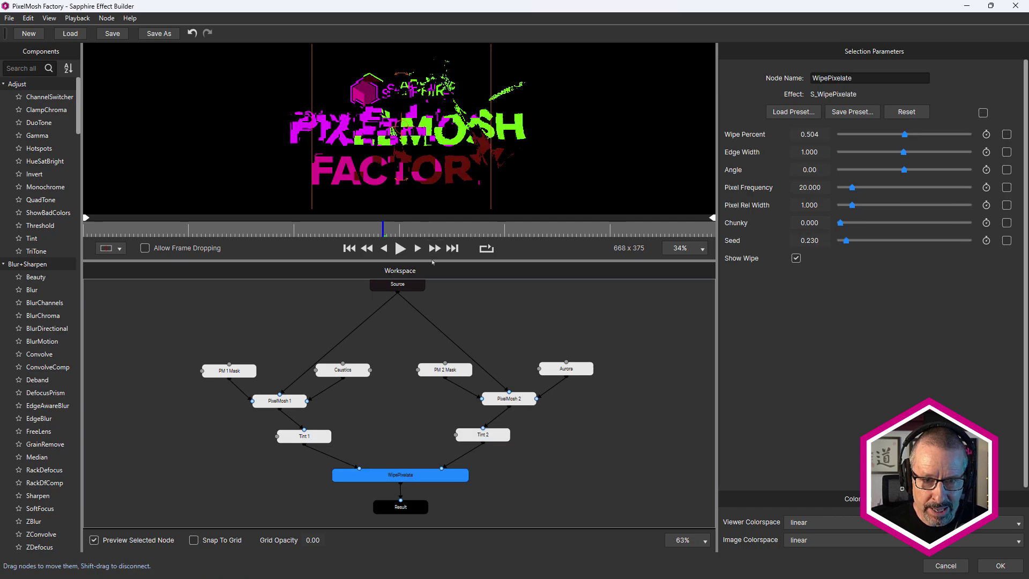
left_click_drag(431, 262, 432, 337)
left_click_drag(381, 306, 421, 308)
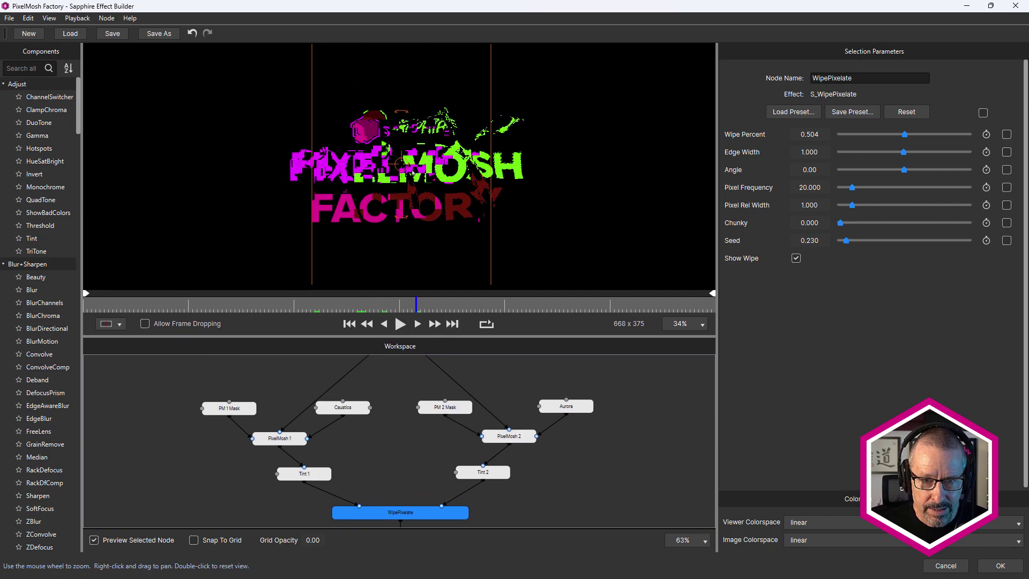
mouse_move(408, 169)
left_mouse_down()
mouse_move(551, 173)
mouse_move(239, 165)
mouse_move(408, 163)
left_mouse_up()
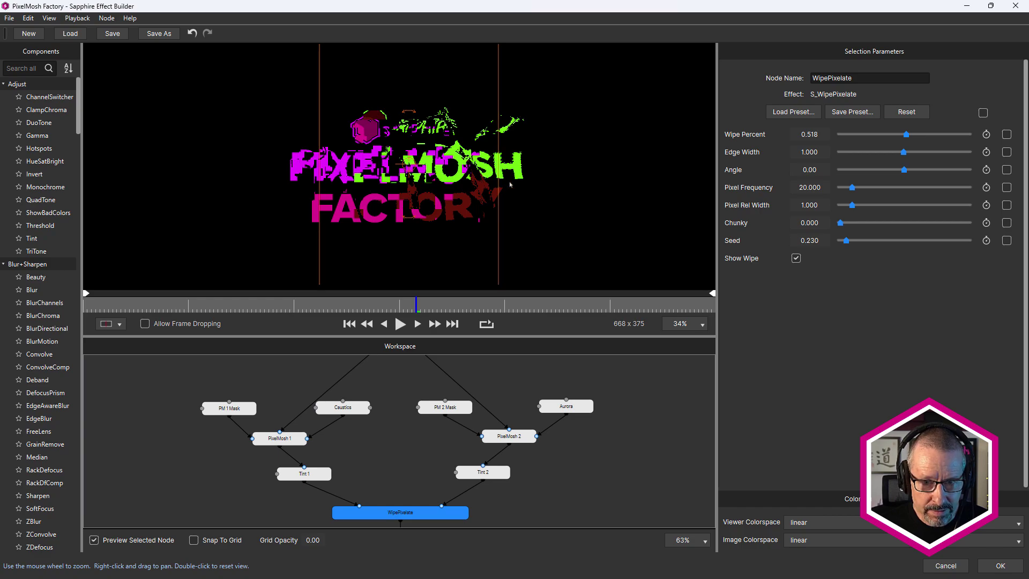
left_click_drag(499, 187, 571, 186)
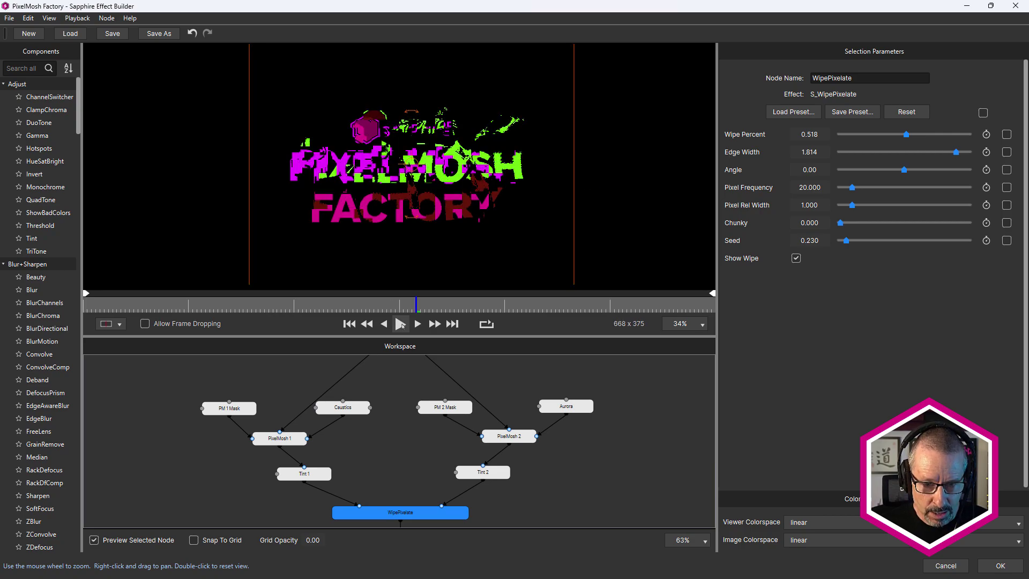
left_click_drag(375, 308, 428, 310)
mouse_move(574, 212)
left_mouse_down()
mouse_move(418, 209)
mouse_move(568, 207)
left_mouse_up()
Set the Tint Lights colour of both Tint 1 and Tint 2 back to white.
left_click_drag(371, 304, 315, 304)
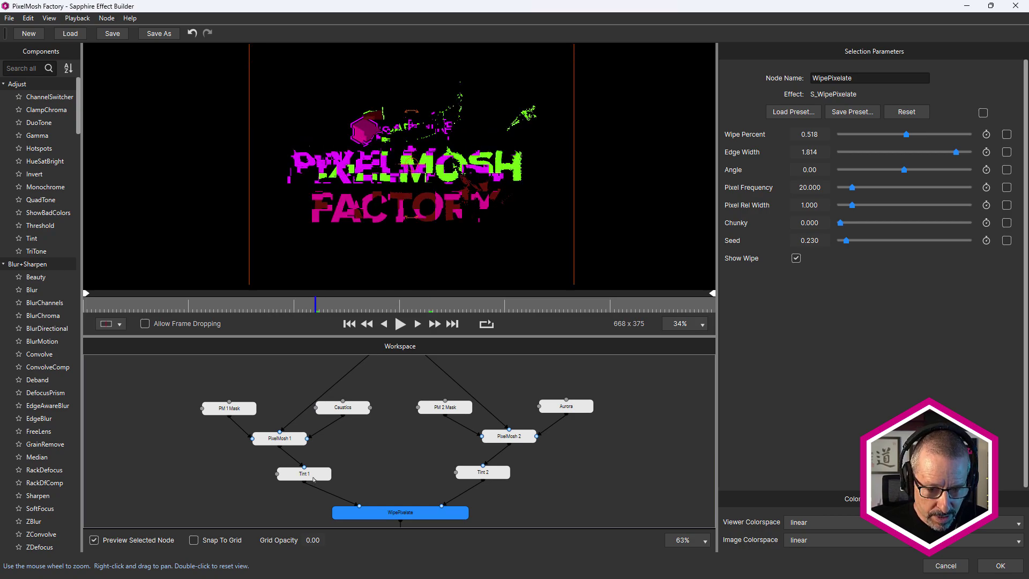
left_click(314, 479)
left_click(809, 134)
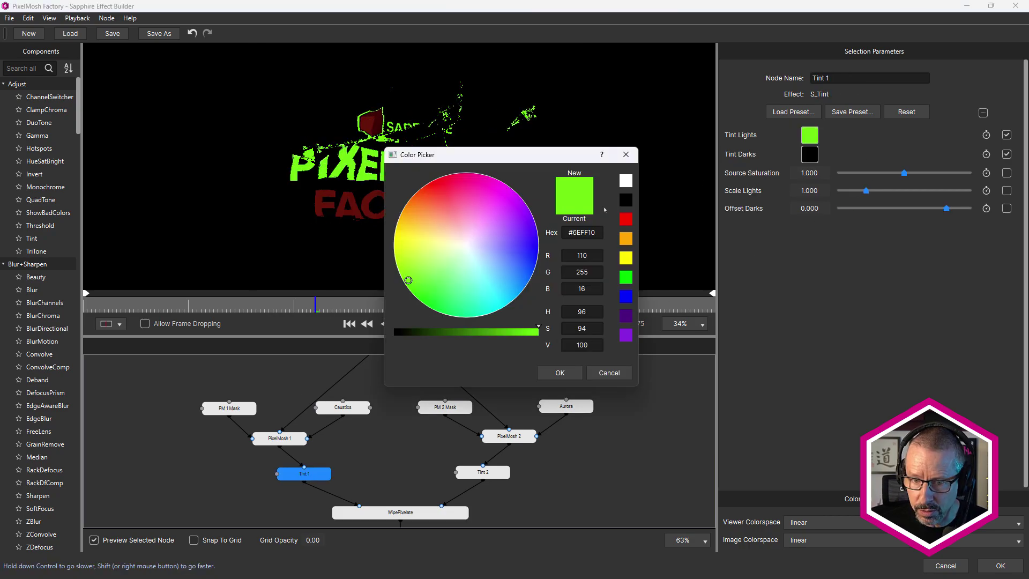
left_click(625, 183)
left_click(556, 372)
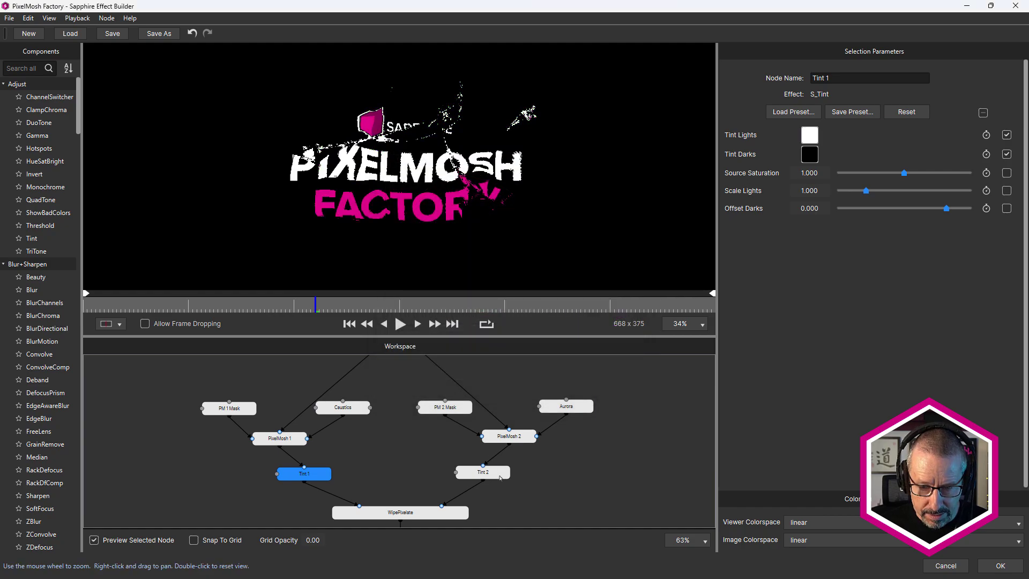
left_click(500, 476)
left_click(814, 136)
left_click(625, 181)
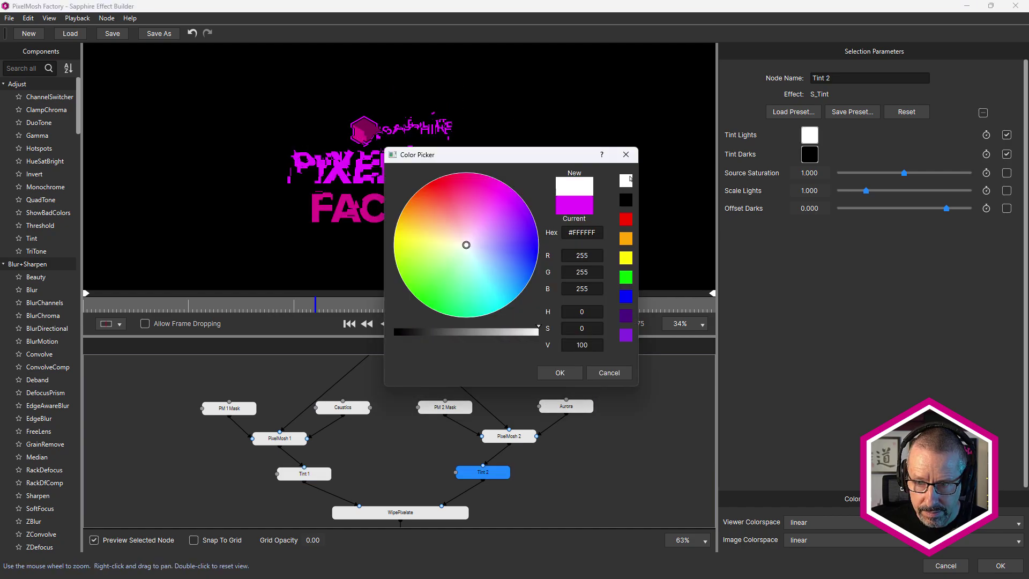
left_click(560, 372)
Reset the node graph view and preview the Caustics node on its own.
double_click(551, 395)
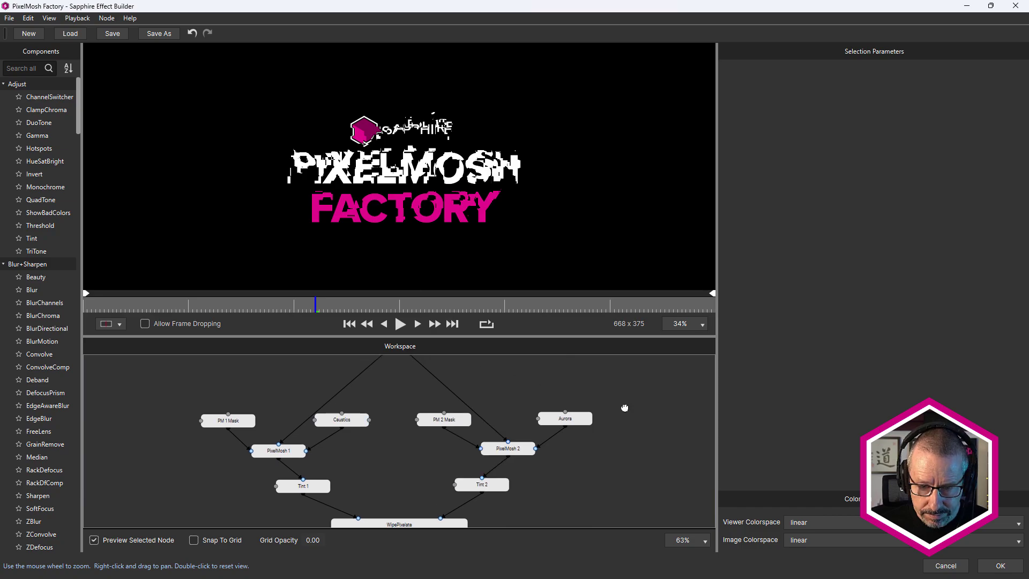
left_click_drag(513, 420, 544, 398)
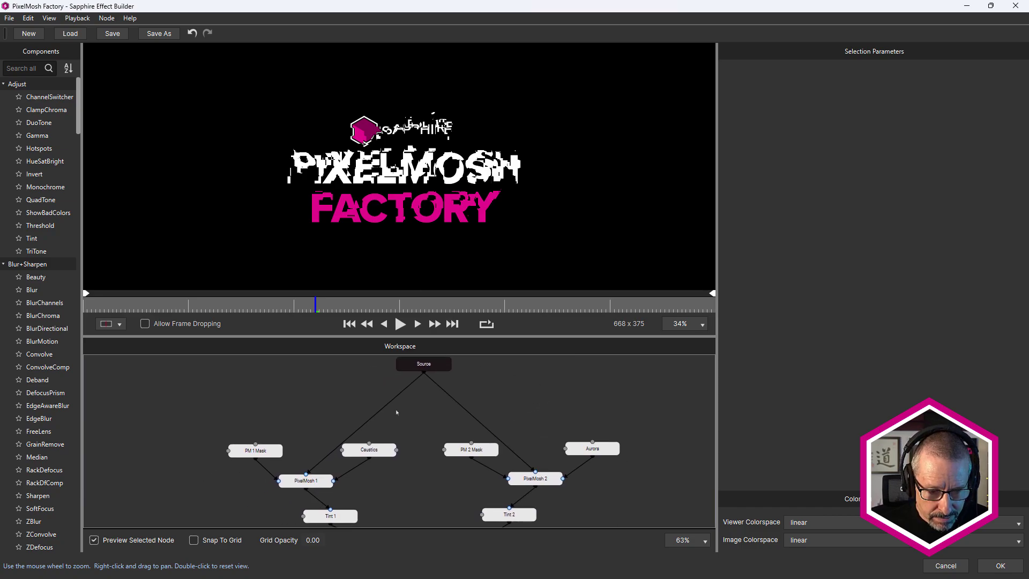
left_click(358, 455)
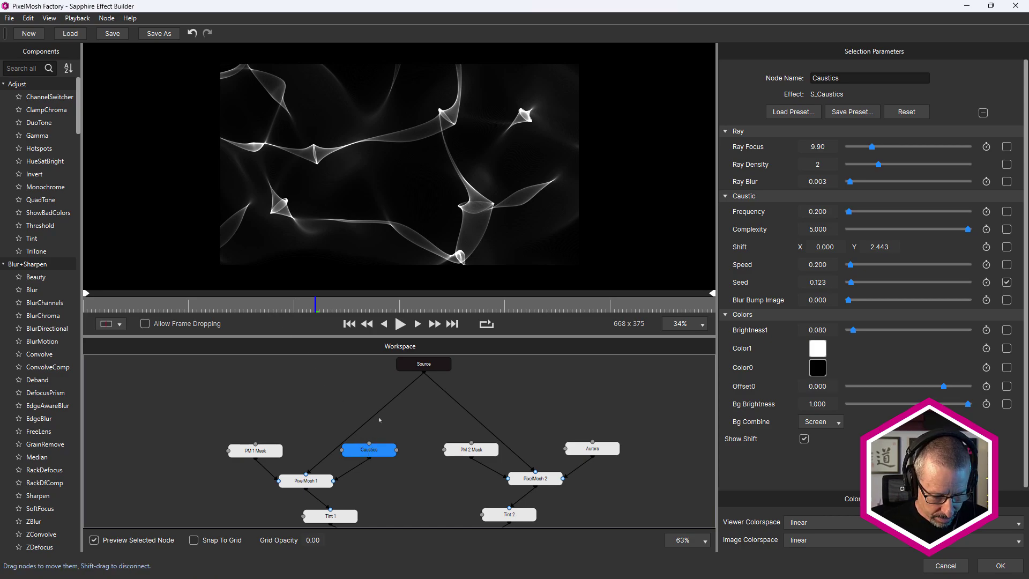
Add an UltraZap node through the effect search for 'ultr'.
key("Tab")
type("ultr")
left_click(468, 287)
double_click(469, 288)
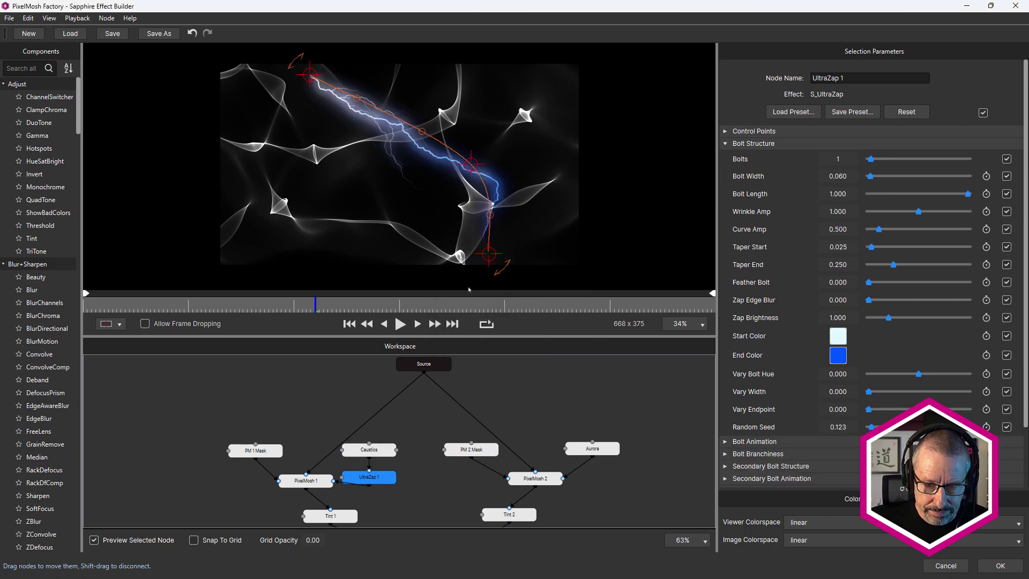
Place UltraZap 1 beneath Caustics and drag the bolt's control point in the viewer.
left_click(370, 452)
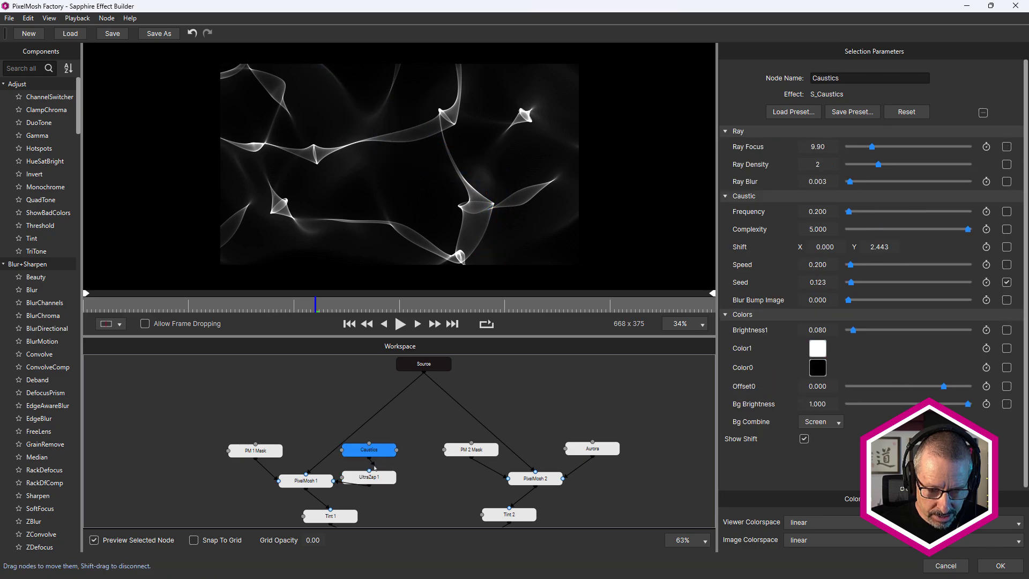
left_click_drag(381, 455, 405, 435)
left_click_drag(381, 475, 381, 448)
mouse_move(438, 187)
left_mouse_down()
mouse_move(366, 233)
mouse_move(447, 193)
left_mouse_up()
Check PixelMosh 1 across frames, then bend UltraZap 1's bolt into an S-shaped path.
left_click(315, 484)
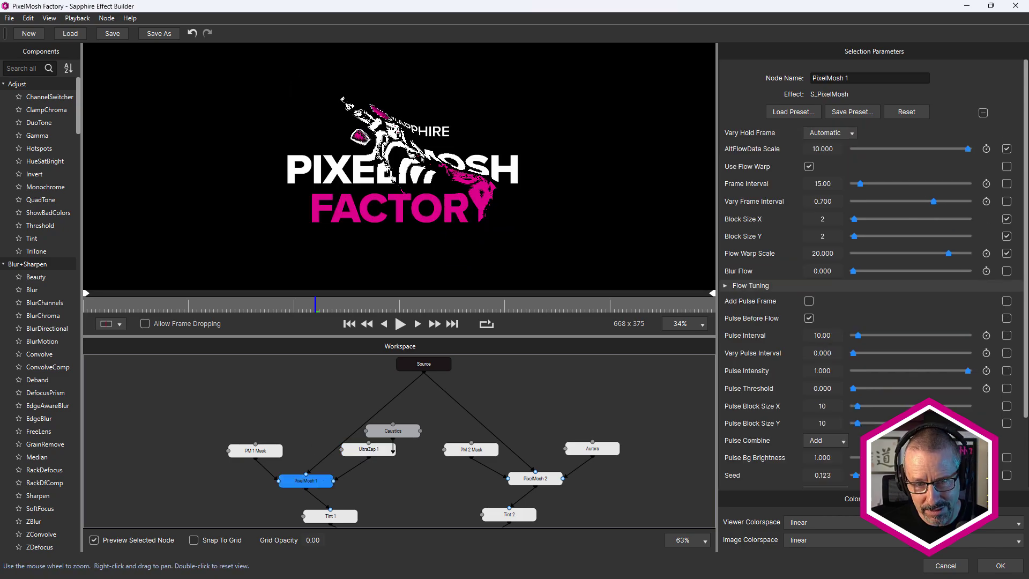
mouse_move(351, 307)
left_mouse_down()
mouse_move(260, 309)
mouse_move(429, 313)
mouse_move(284, 309)
mouse_move(370, 311)
left_mouse_up()
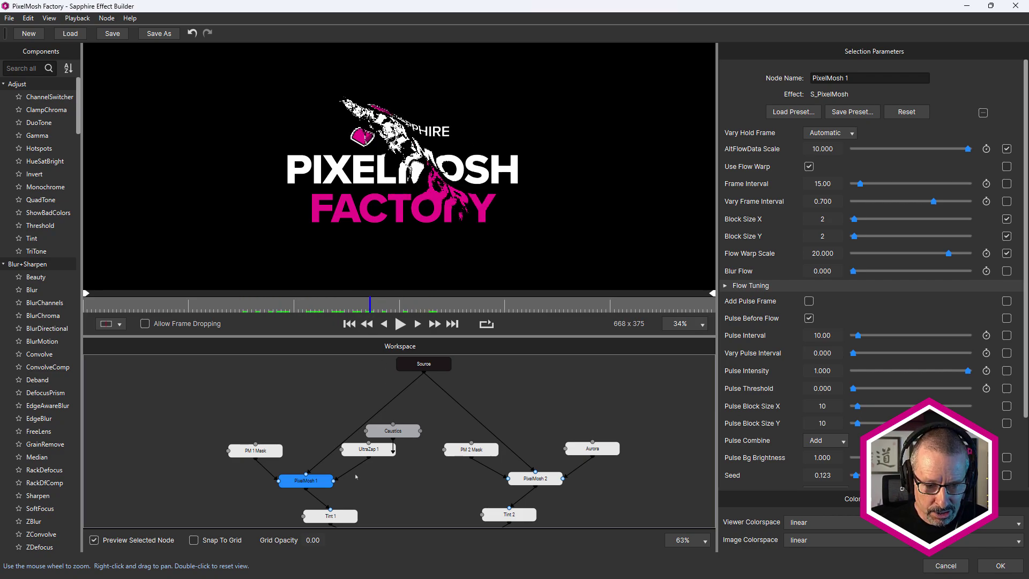
left_click(370, 452)
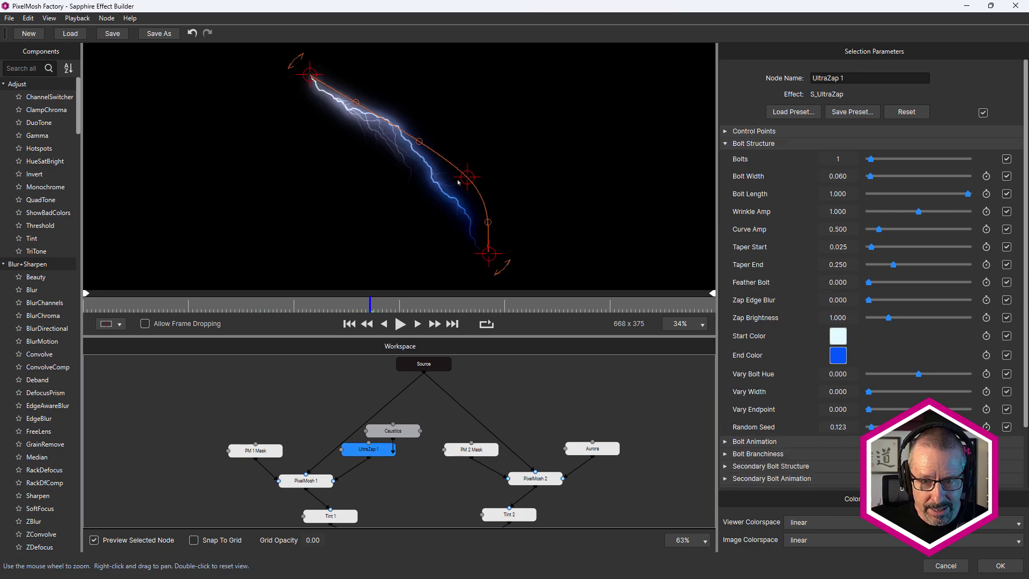
left_click_drag(466, 176, 347, 210)
left_click_drag(316, 113, 367, 112)
Review the PixelMosh 1 result across frames and reselect UltraZap 1.
left_click(324, 484)
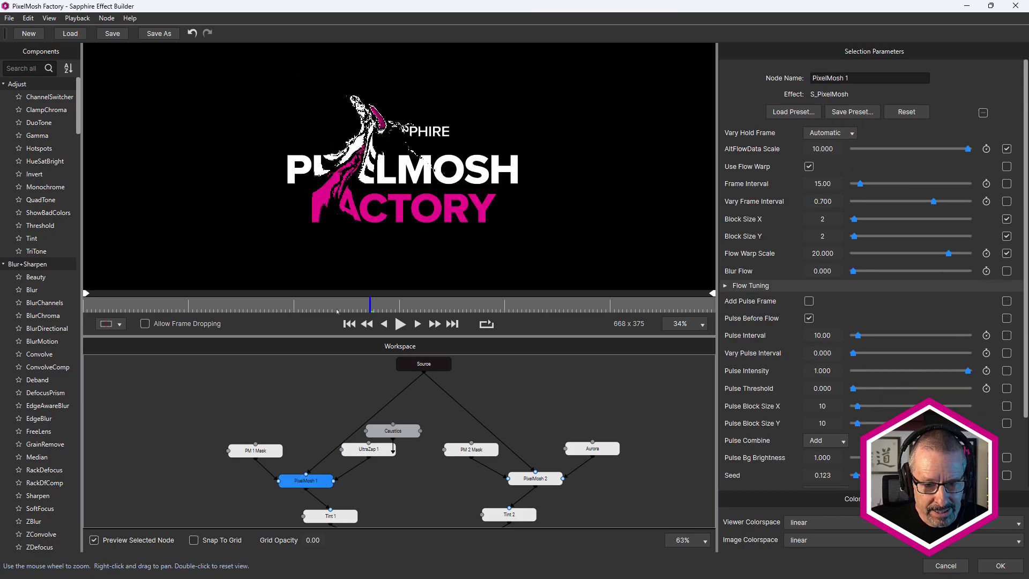
left_click_drag(370, 308, 423, 314)
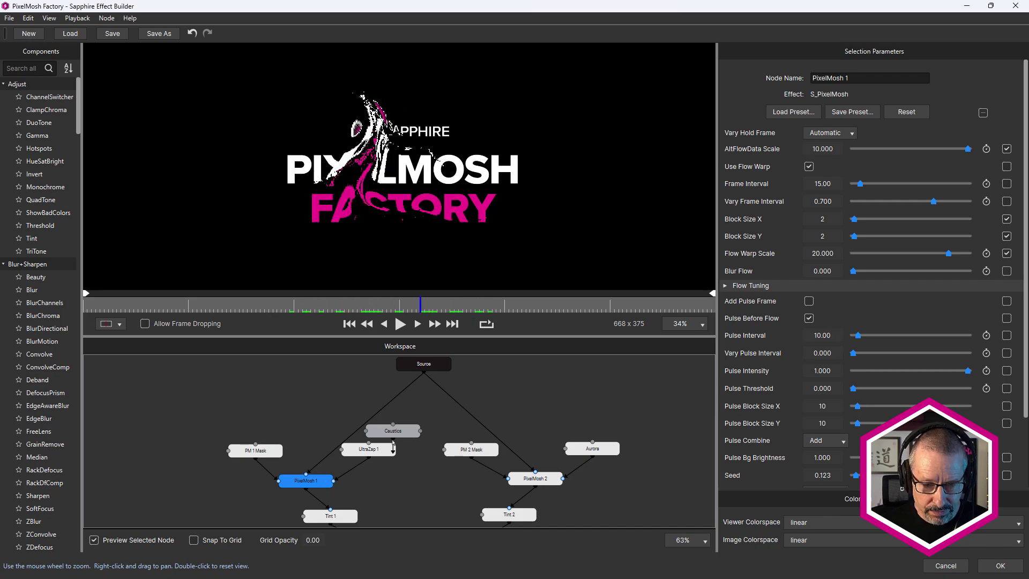
left_click(374, 452)
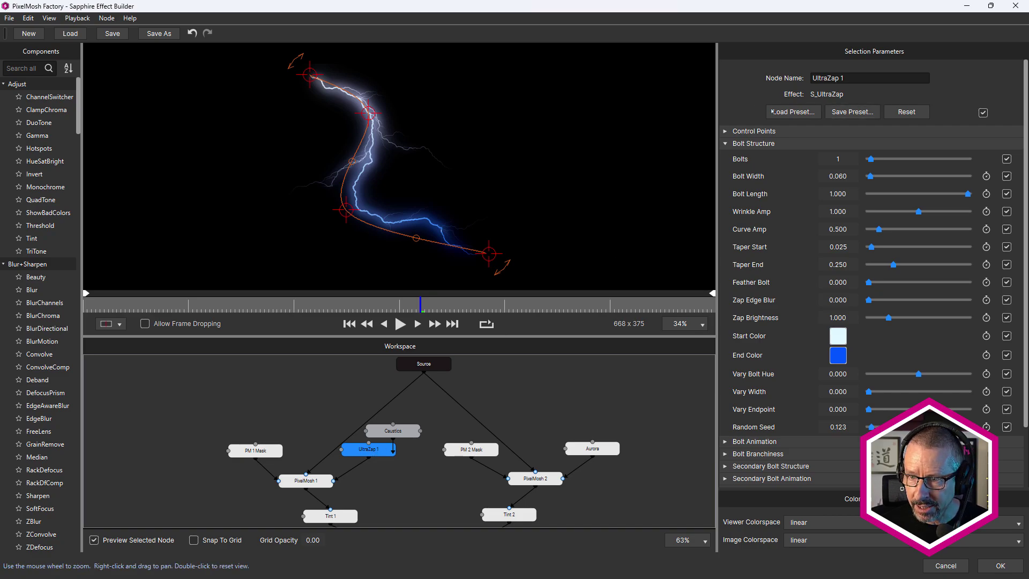
Load the 80s Jem preset onto UltraZap 1 and view its effect on PixelMosh 1.
left_click(794, 113)
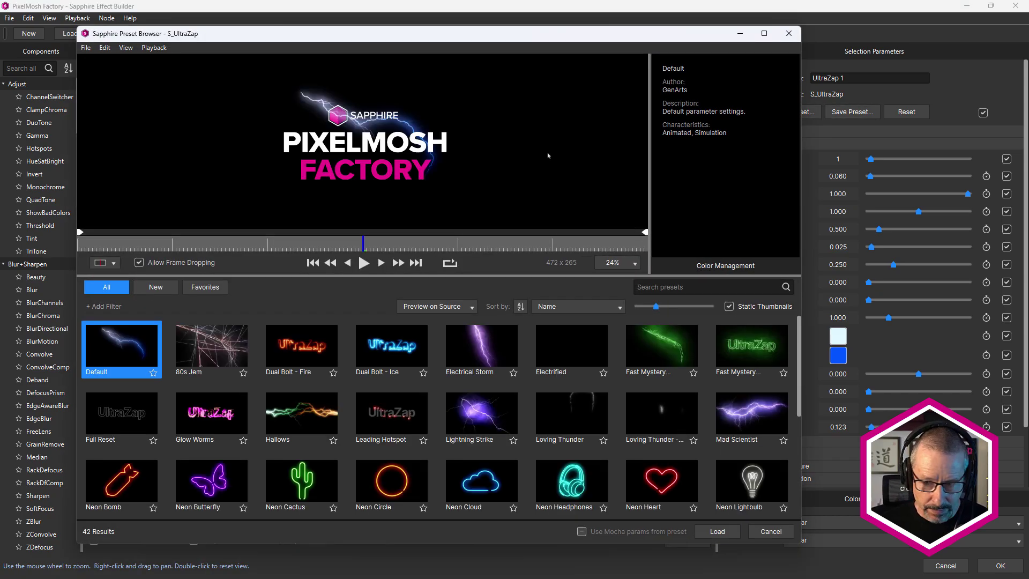
left_click(212, 347)
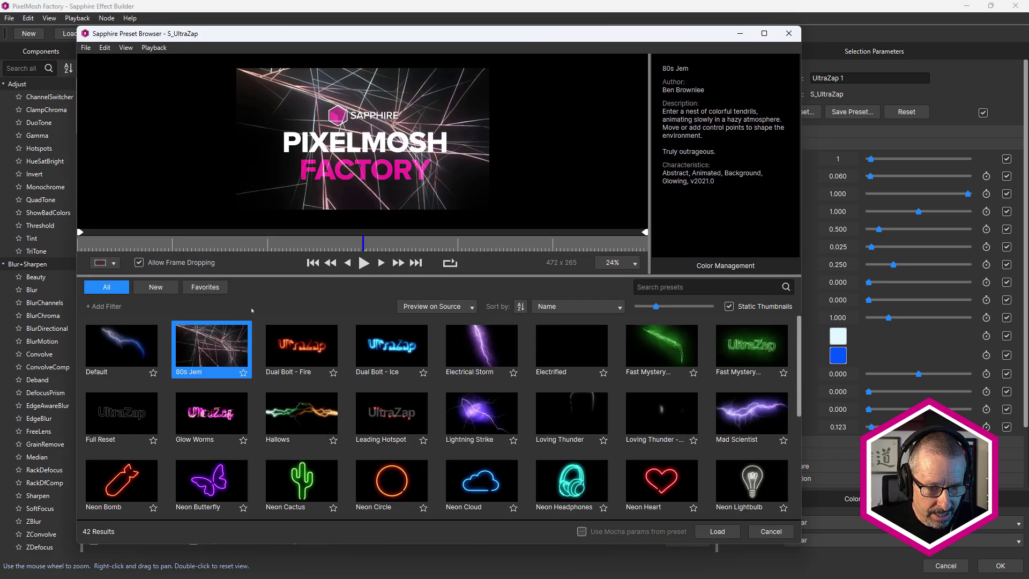
left_click(717, 531)
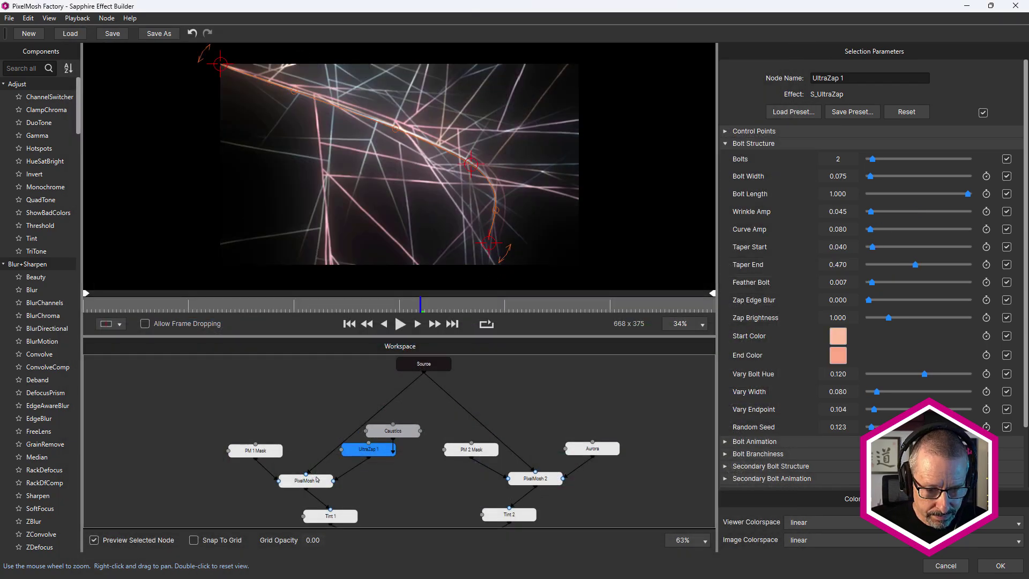
left_click(317, 482)
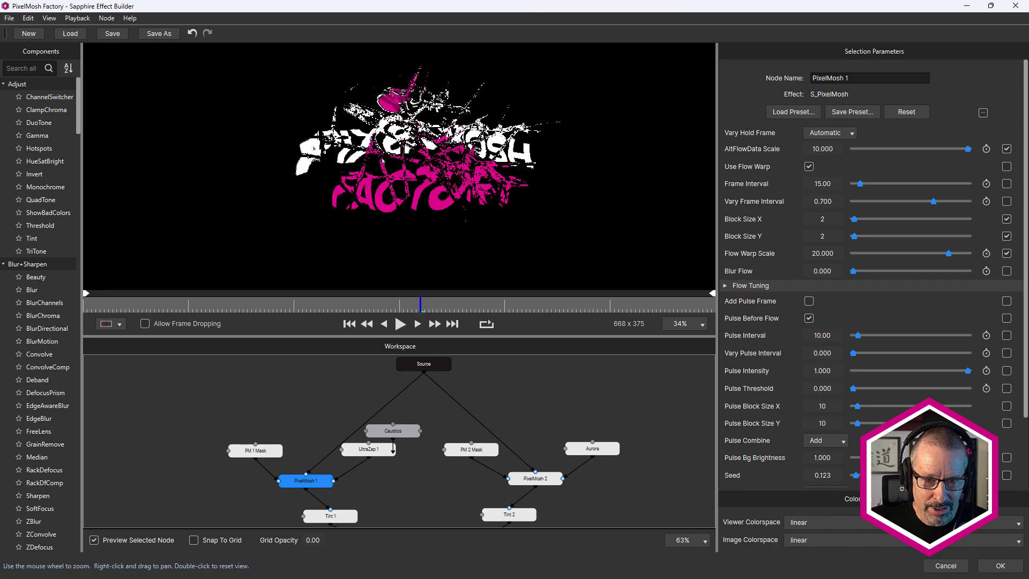
scroll(383, 161, "up", 2)
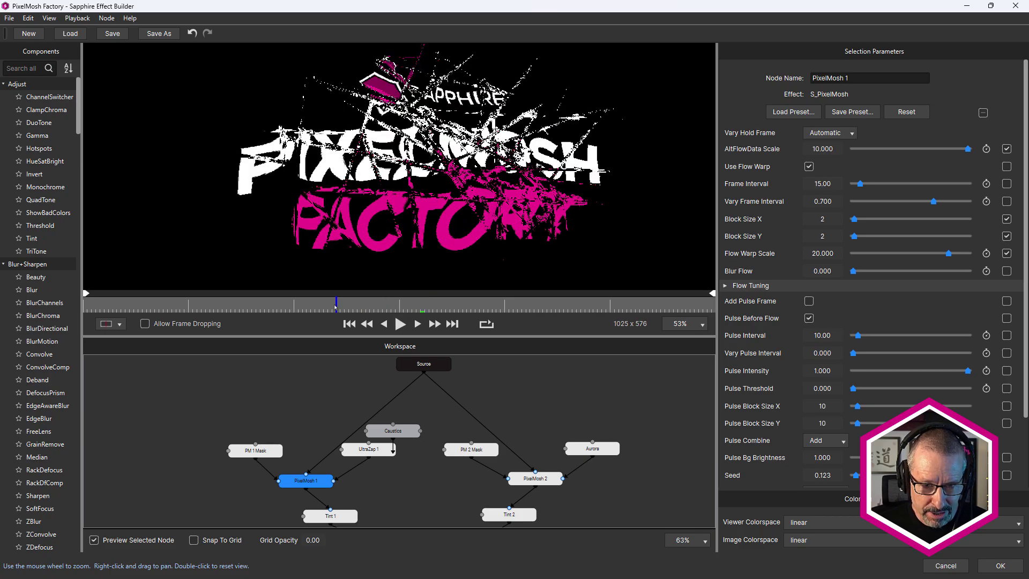
Try much larger, then tall vertical-only PixelMosh 1 blocks while scrubbing the animation.
left_click(392, 301)
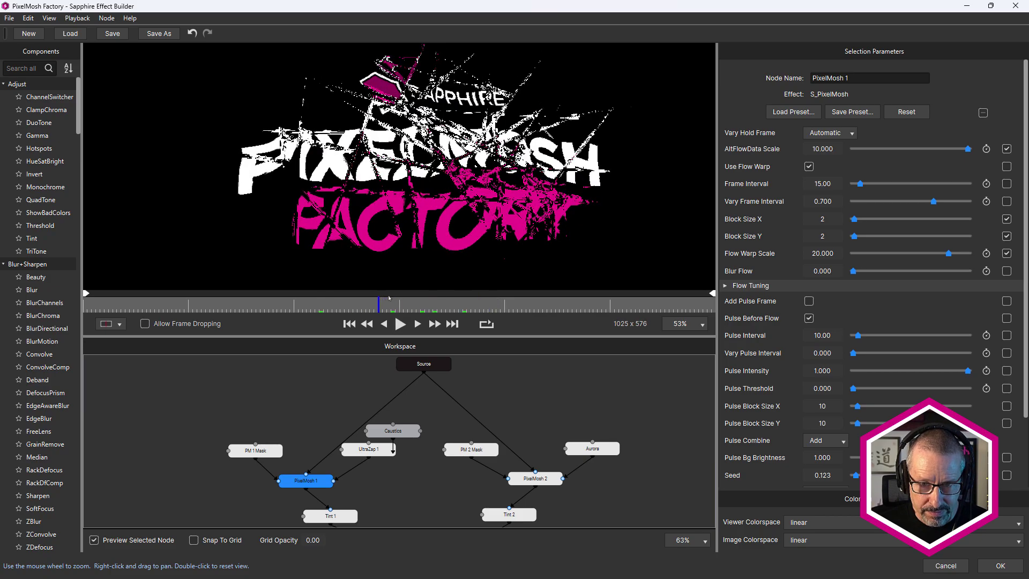
left_click_drag(393, 302, 438, 301)
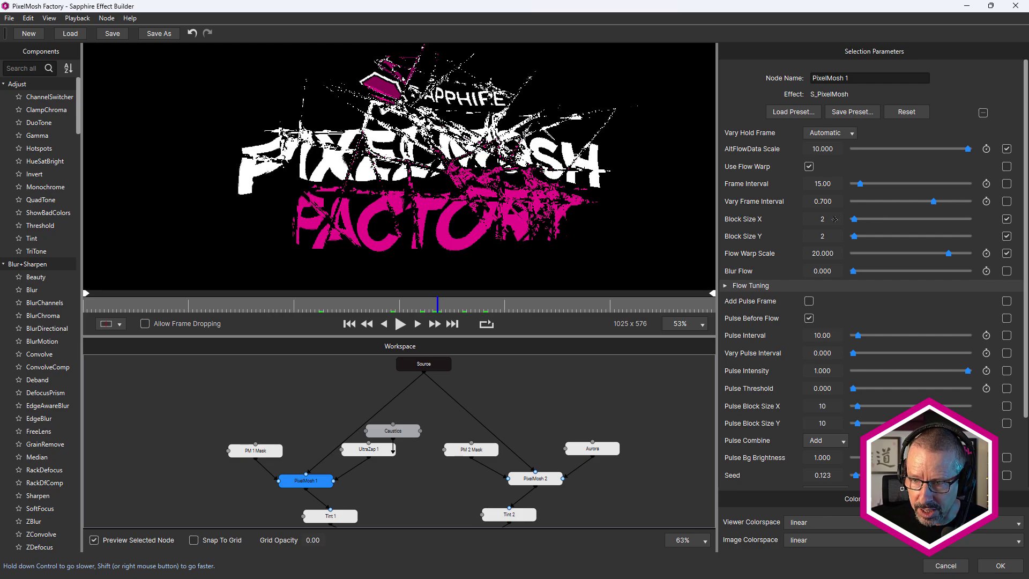
mouse_move(860, 219)
left_mouse_down()
mouse_move(881, 219)
mouse_move(879, 239)
mouse_move(852, 236)
left_mouse_up()
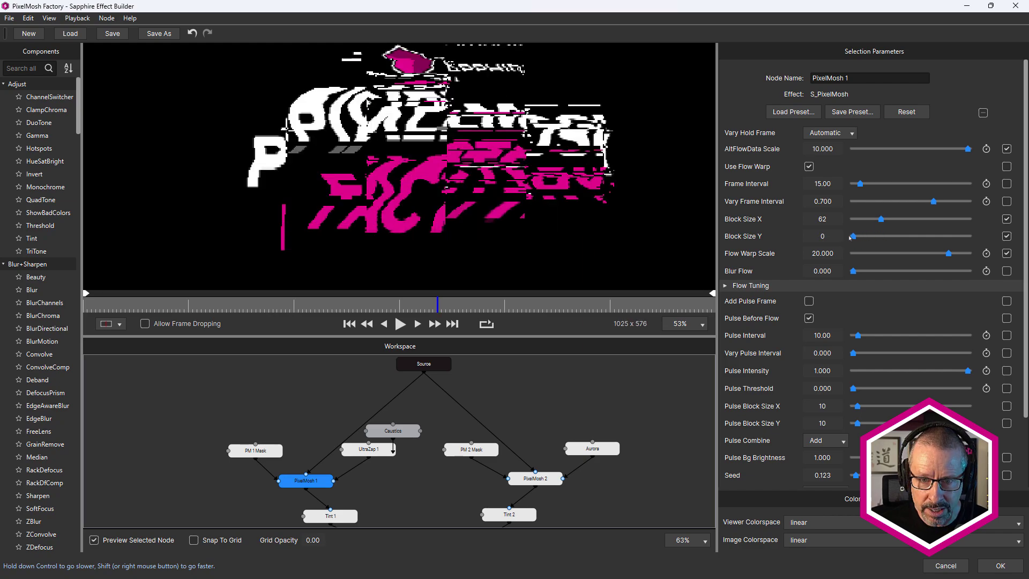
left_click_drag(438, 304, 496, 311)
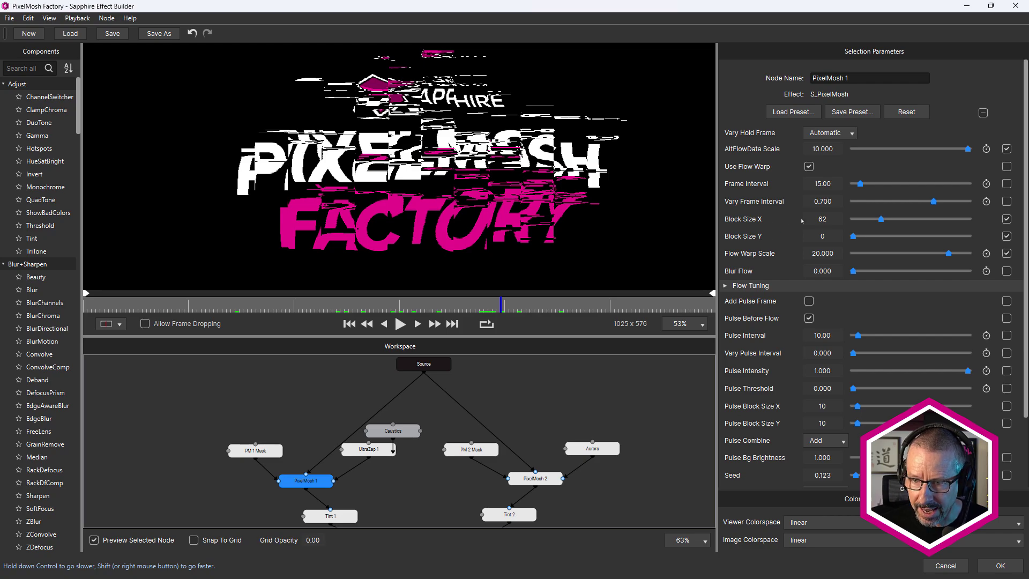
mouse_move(879, 219)
left_mouse_down()
mouse_move(853, 219)
mouse_move(884, 238)
left_mouse_up()
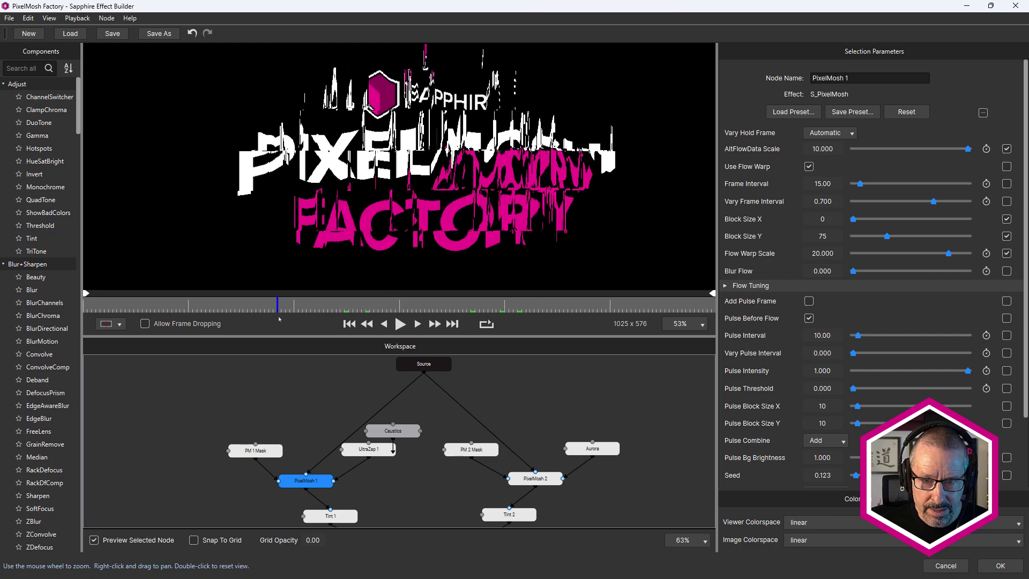
left_click(472, 310)
key("Left")
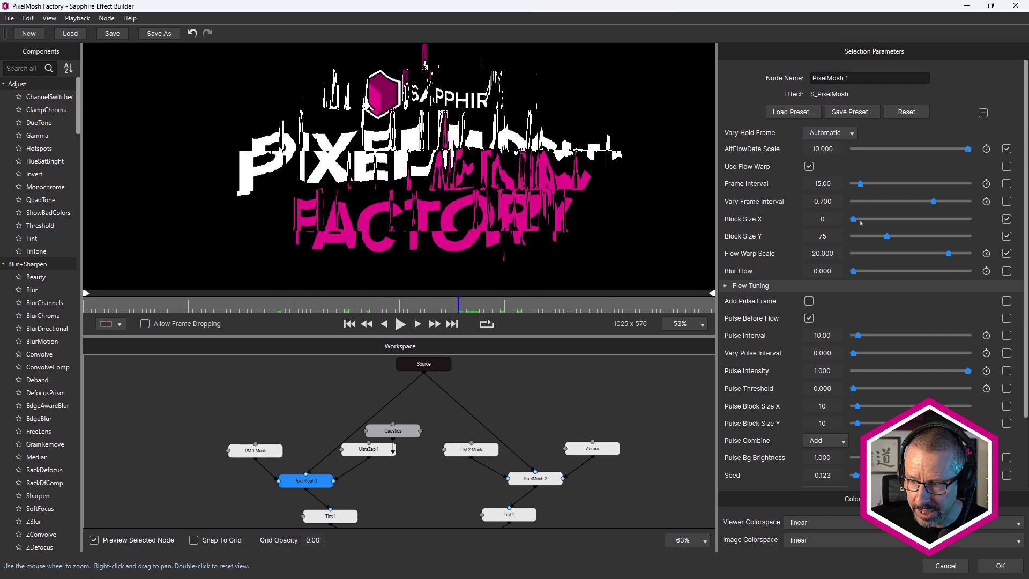
Settle the mosh blocks at 7×8 and weaken Flow Warp Scale to 2.5.
left_click_drag(887, 236, 859, 236)
left_click(866, 219)
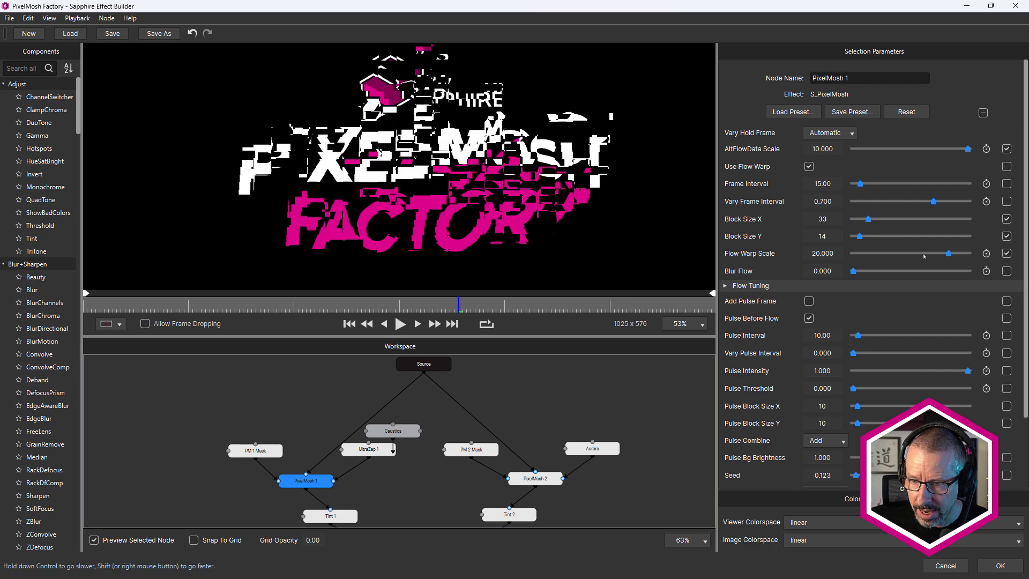
left_click_drag(949, 255, 883, 256)
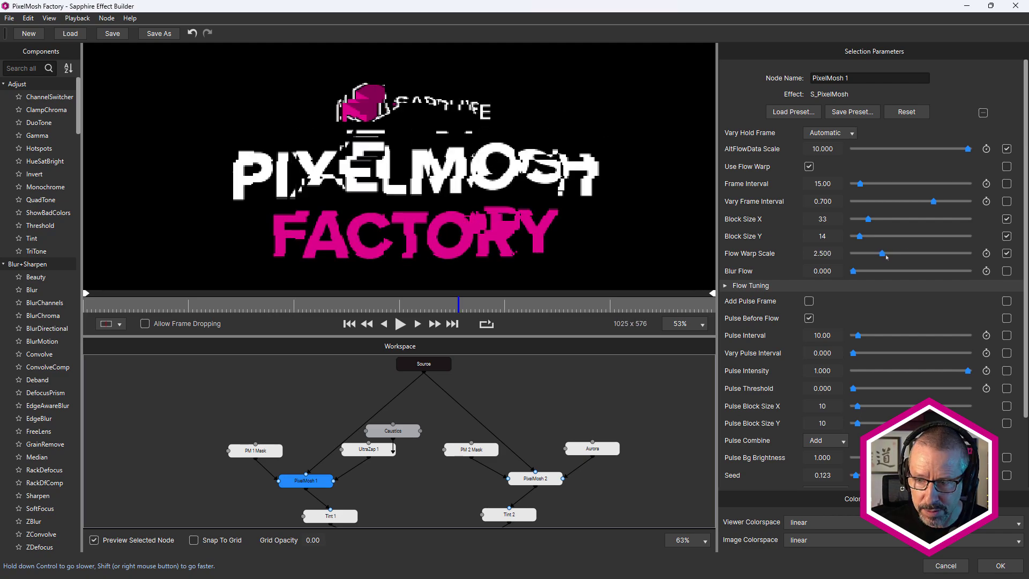
left_click_drag(865, 217, 854, 241)
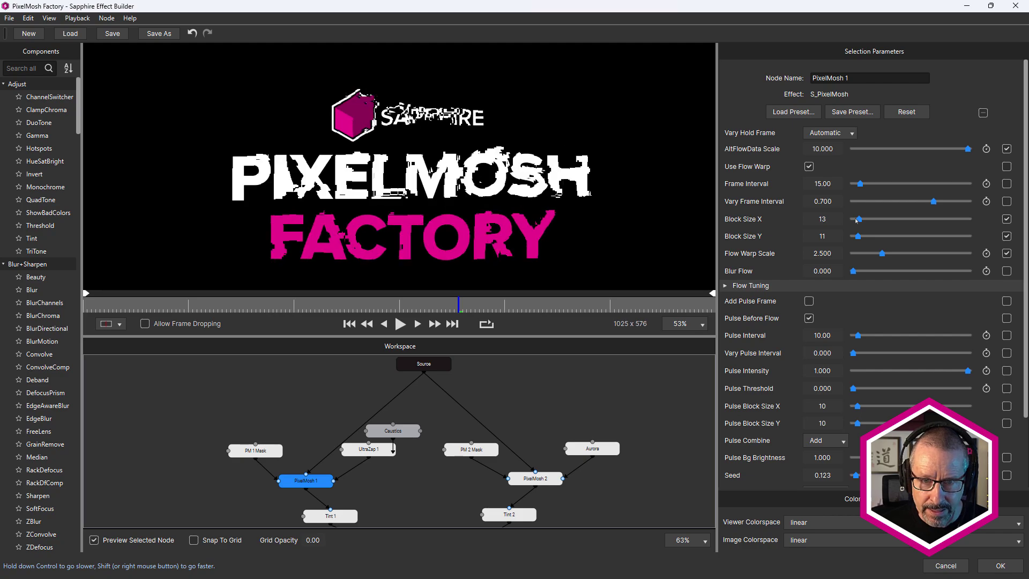
left_click_drag(859, 219, 856, 237)
Compare PM 1 Mask with the glitched title and shrink the mask to Size 0.154.
left_click(342, 391)
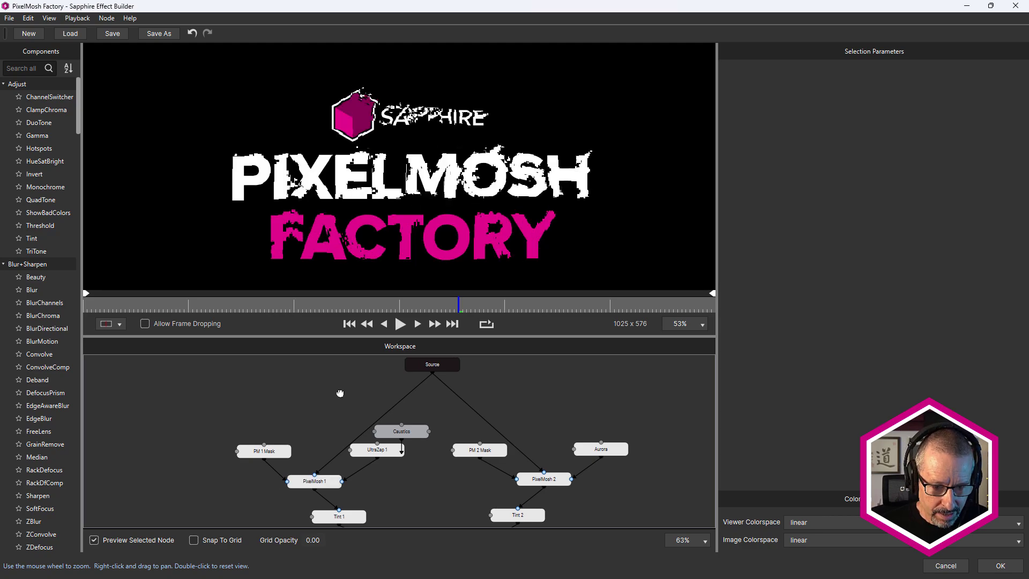
left_click(286, 446)
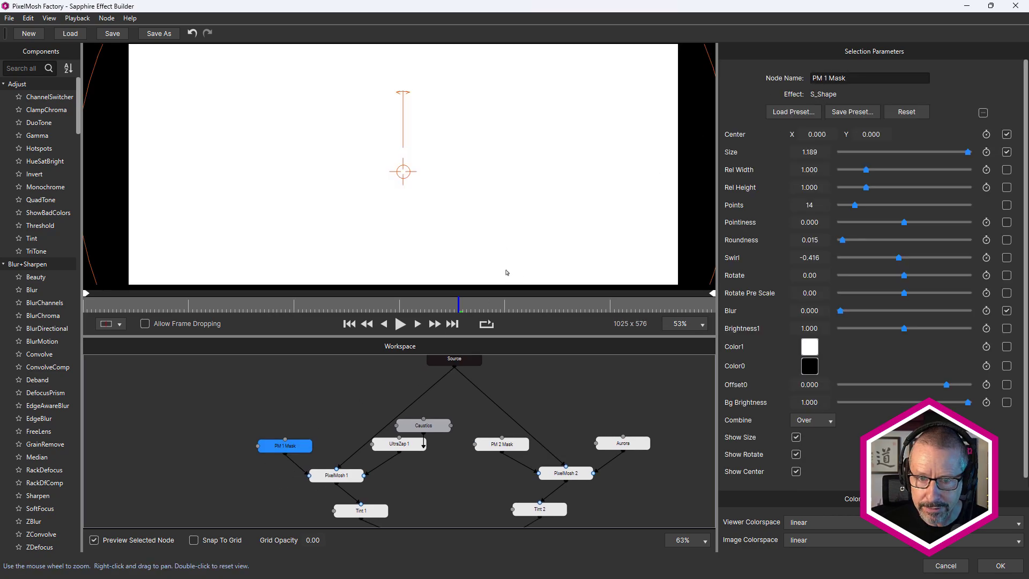
scroll(510, 170, "down", 4)
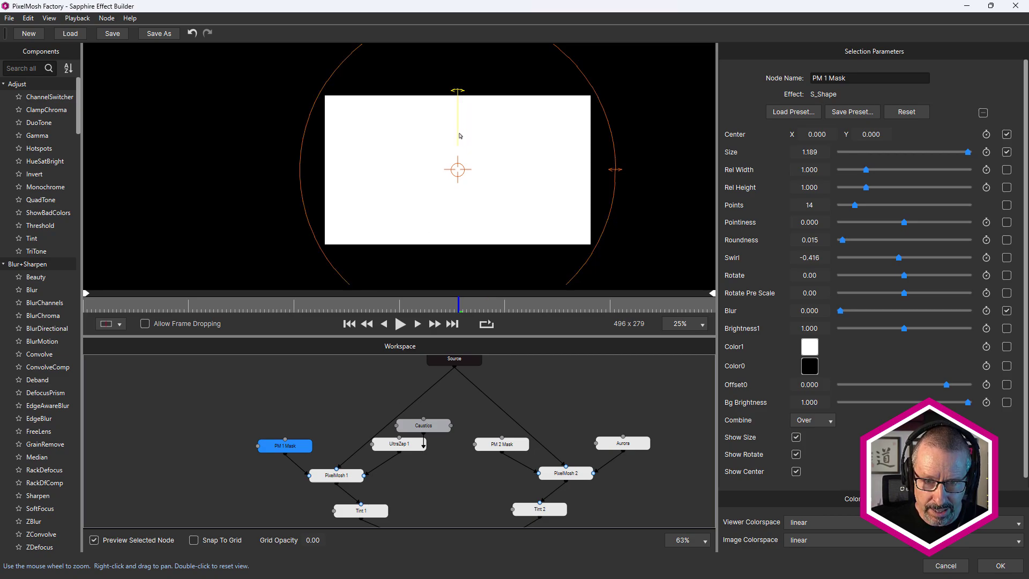
left_click(346, 475)
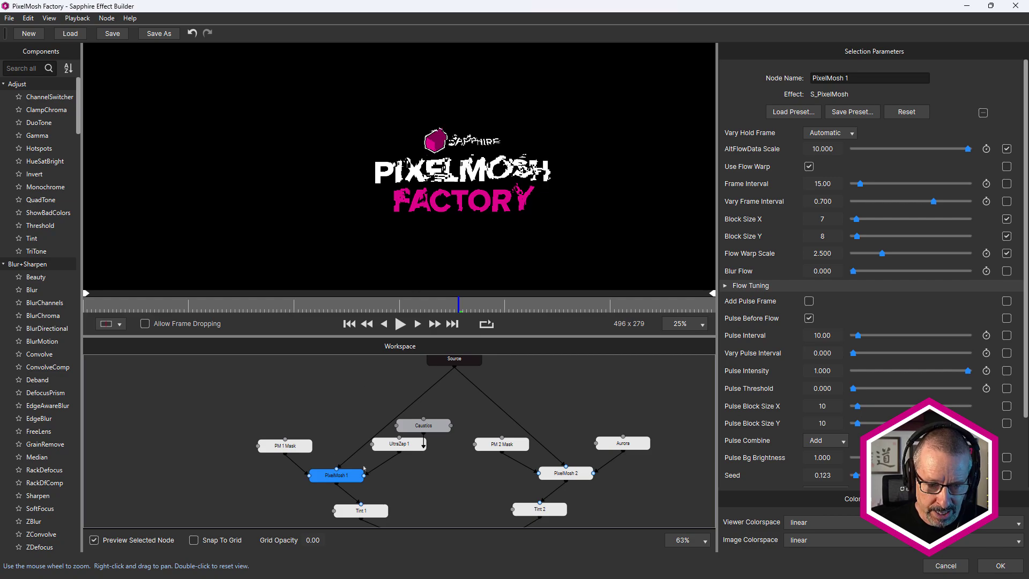
scroll(364, 468, "up", 1)
left_click(290, 444)
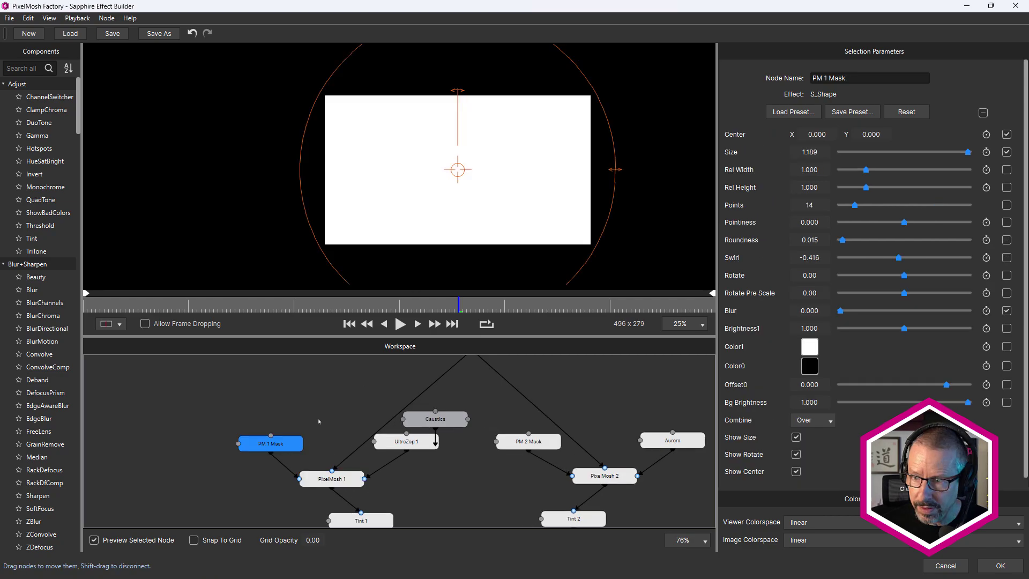
left_click_drag(960, 153, 860, 155)
left_click(332, 478)
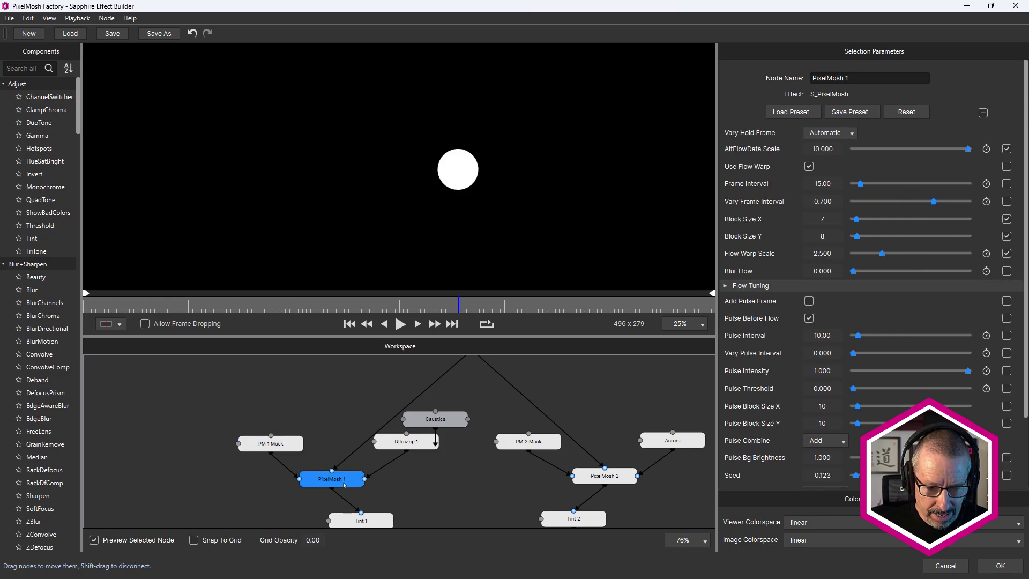
Turn off Preview Selected Node and move the mask centre up to X 0.233, Y 0.302.
left_click(284, 446)
left_click(93, 540)
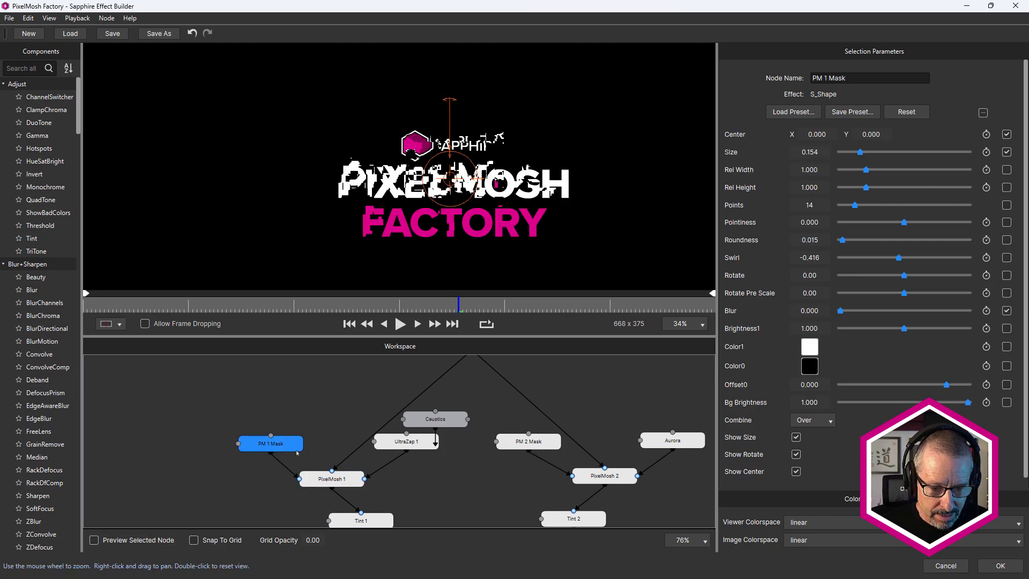
left_click_drag(449, 177, 504, 129)
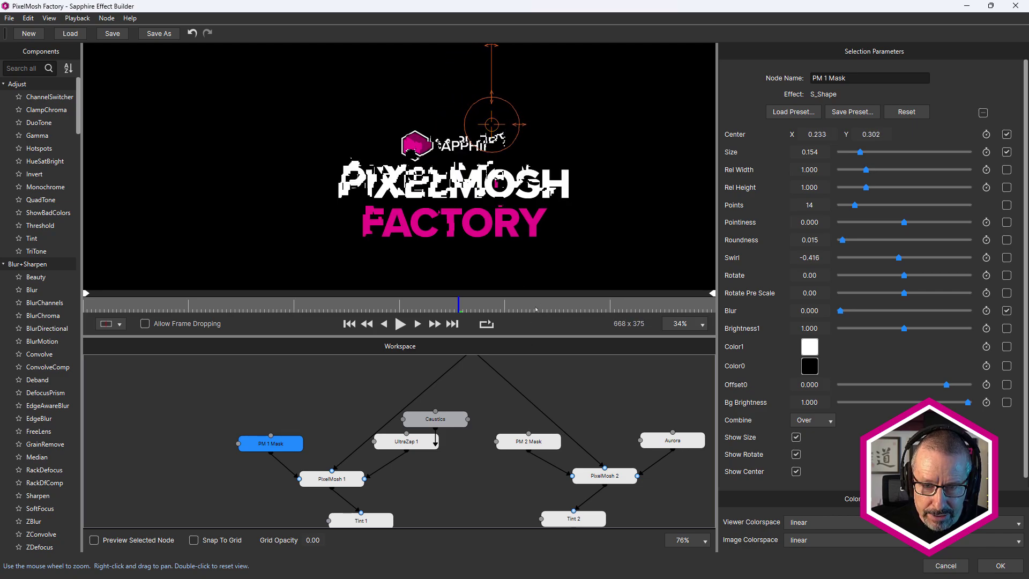
left_click_drag(525, 338, 519, 173)
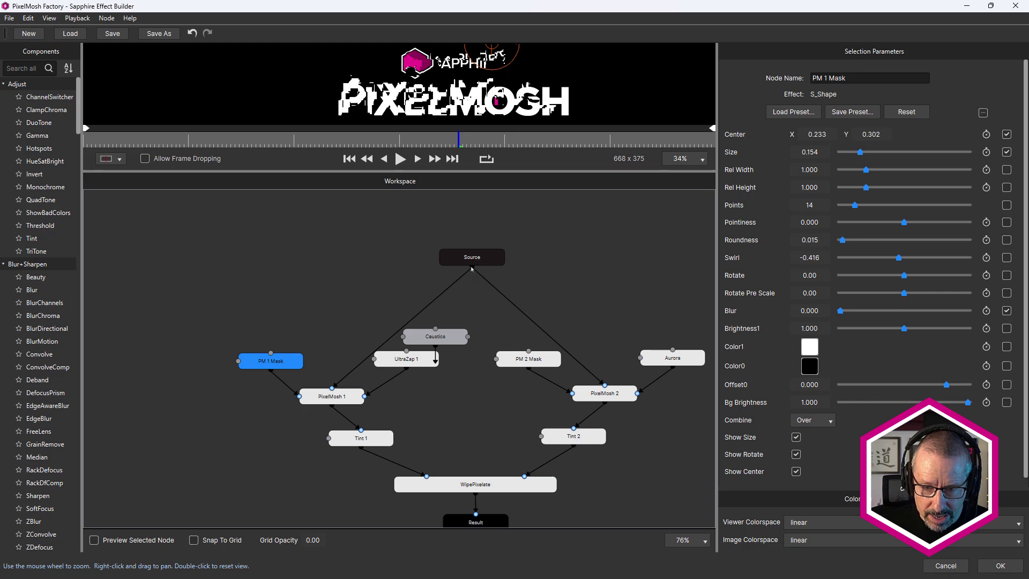
Feed the untouched Source straight into WipePixelate and inspect the logo closely.
left_click_drag(473, 267, 524, 478)
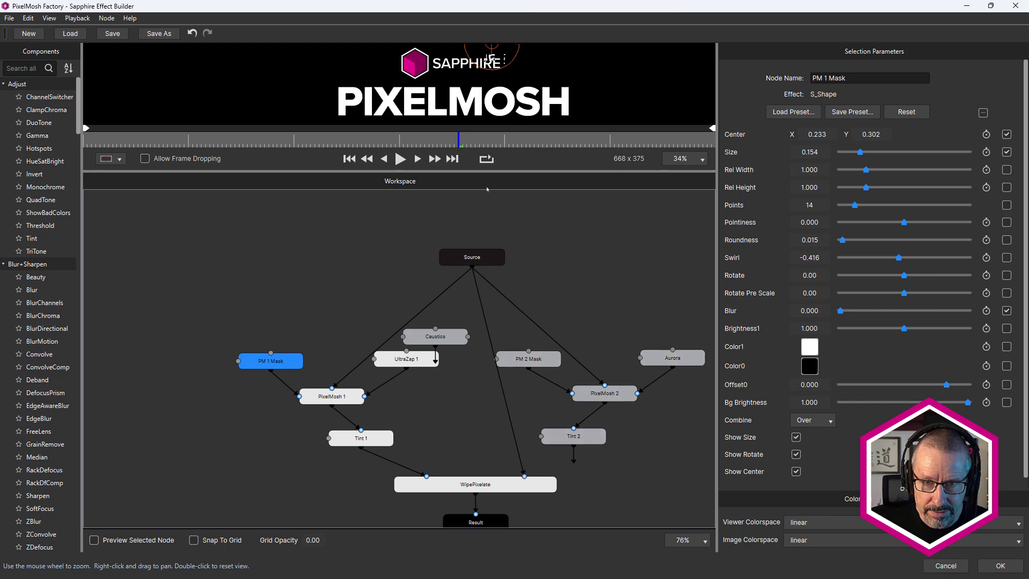
left_click_drag(487, 173, 486, 333)
scroll(375, 215, "up", 5)
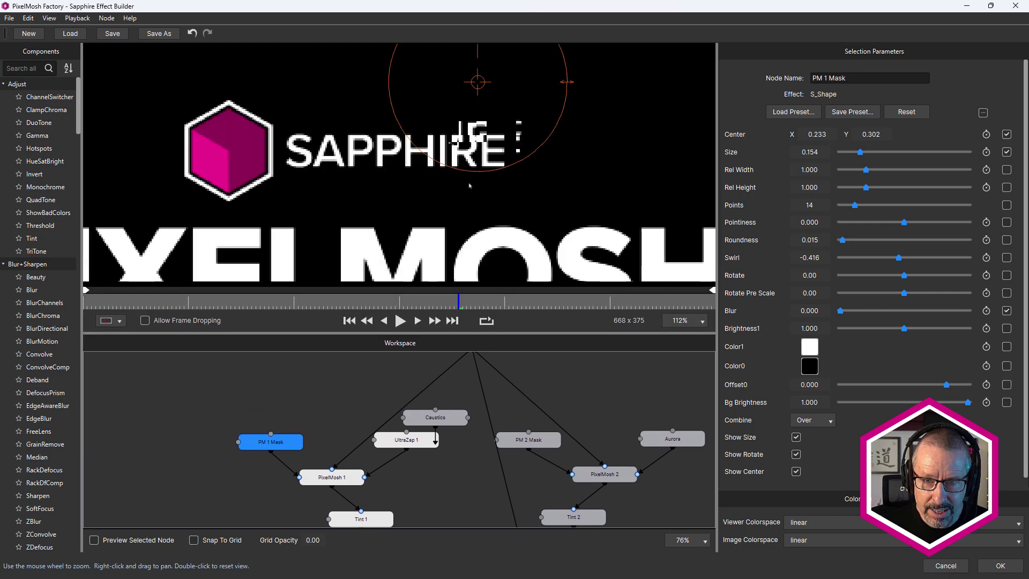
left_click_drag(366, 307, 301, 299)
scroll(471, 221, "down", 3)
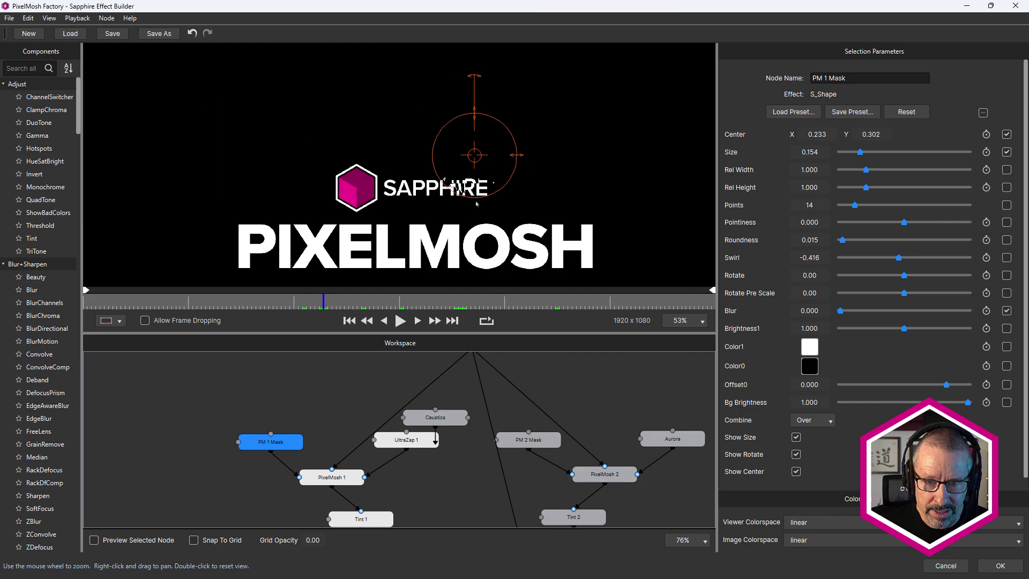
Place the mask circle over SAPPHIRE at X 0.263, Y 0.214, then disconnect Source from WipePixelate.
left_click_drag(474, 155, 319, 226)
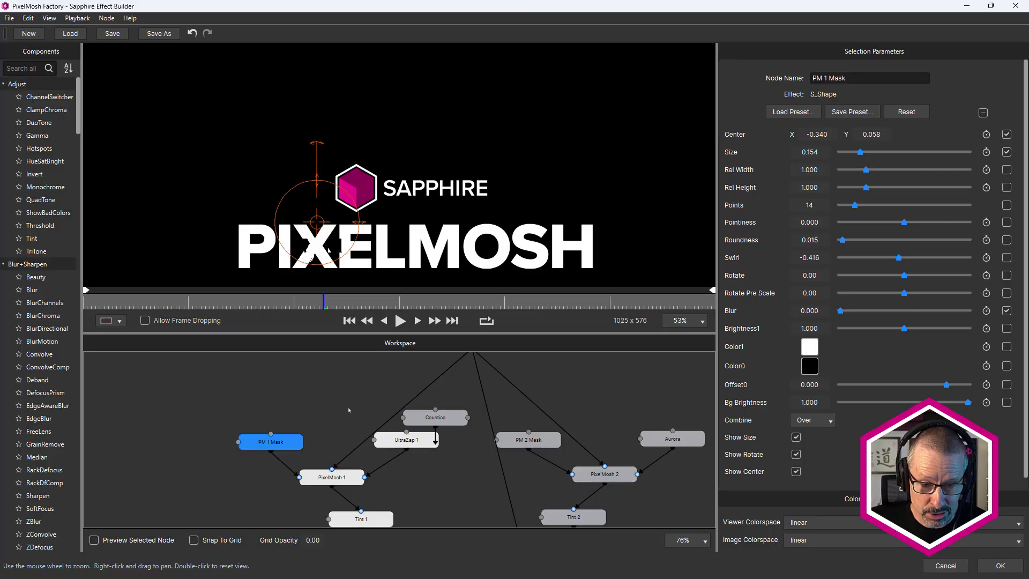
left_click_drag(317, 222, 483, 178)
scroll(469, 179, "down", 2)
scroll(477, 198, "up", 1)
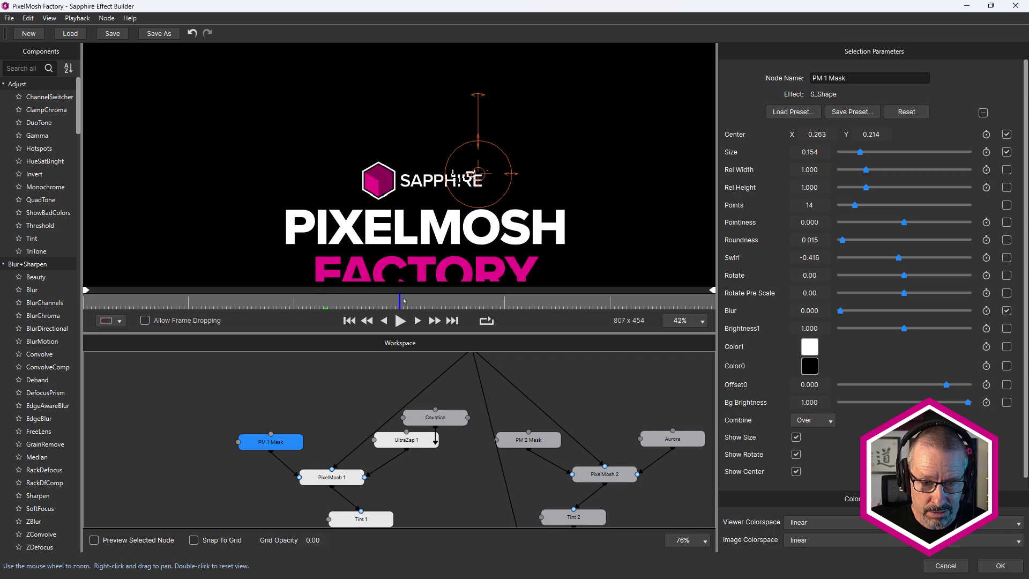
left_click_drag(228, 316, 343, 310)
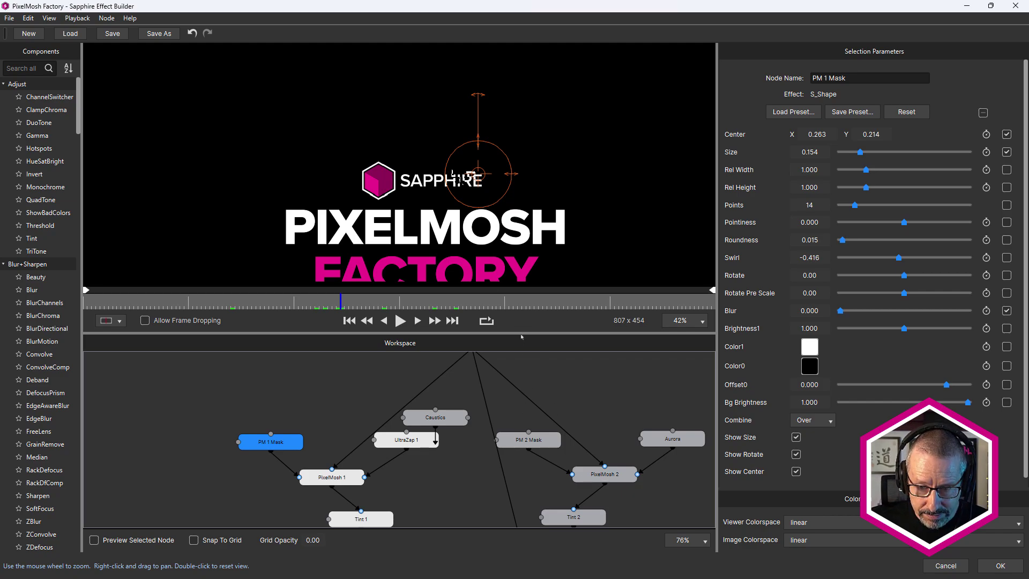
left_click_drag(521, 335, 514, 124)
left_click_drag(523, 448, 473, 248)
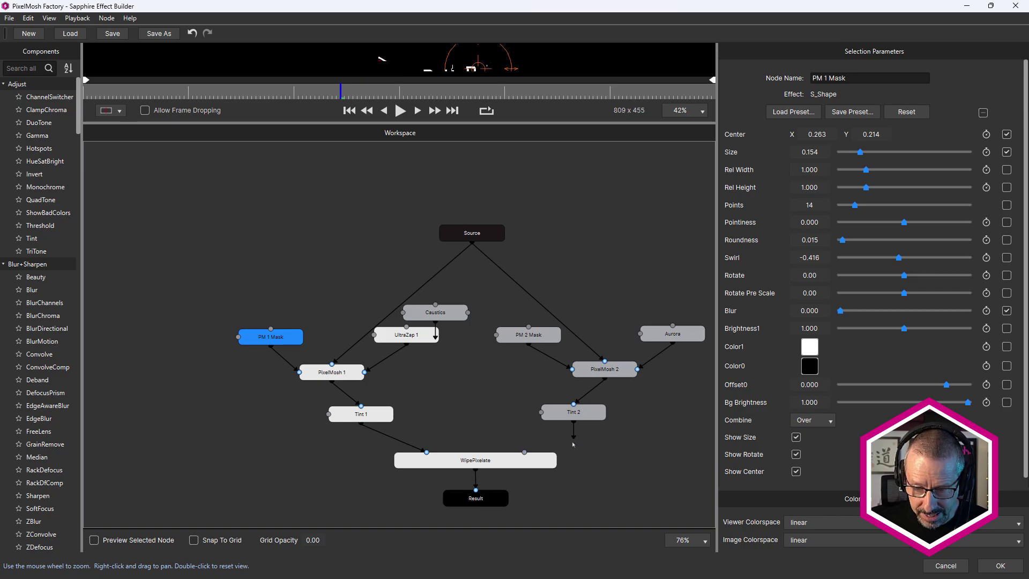
Connect Tint 2 into WipePixelate's second input.
left_click_drag(571, 440, 524, 452)
left_click_drag(568, 255, 518, 305)
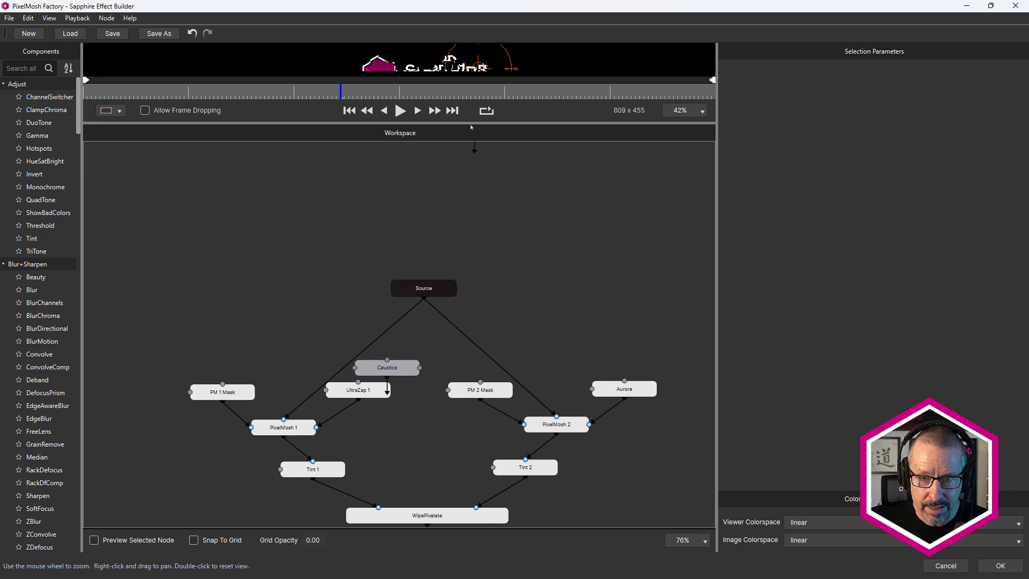
left_click_drag(471, 127, 471, 281)
Narrow PM 2 Mask to Rel Width 0.118 and move it to X -0.359, Y -0.125.
left_click(480, 469)
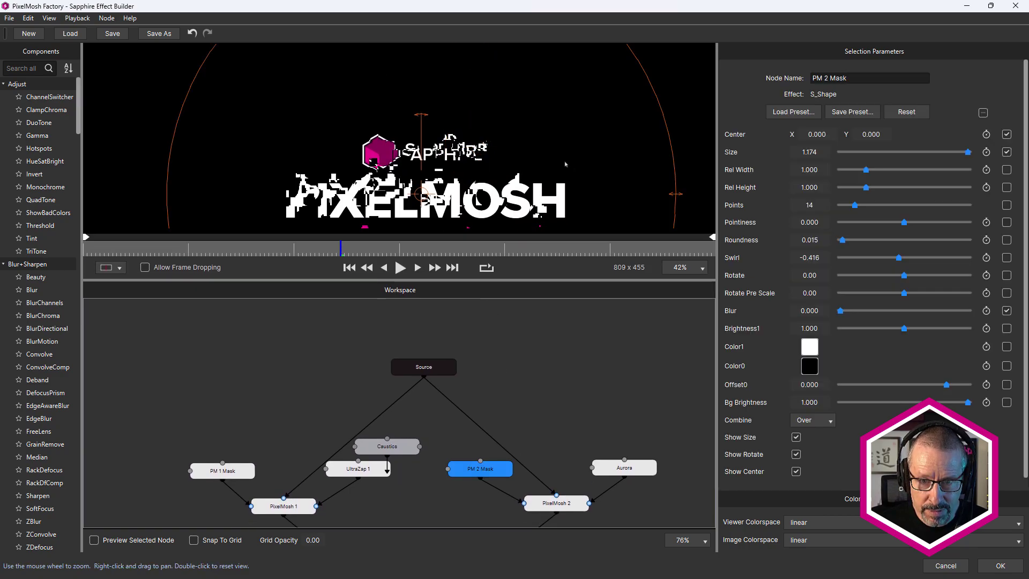
left_click_drag(670, 196, 451, 196)
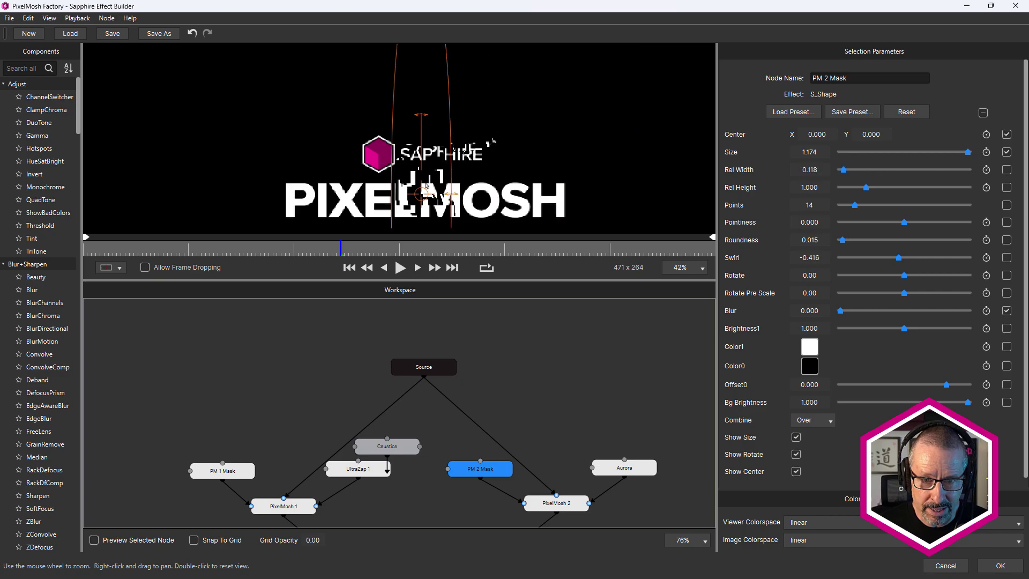
left_click_drag(426, 140, 580, 146)
scroll(578, 181, "down", 2)
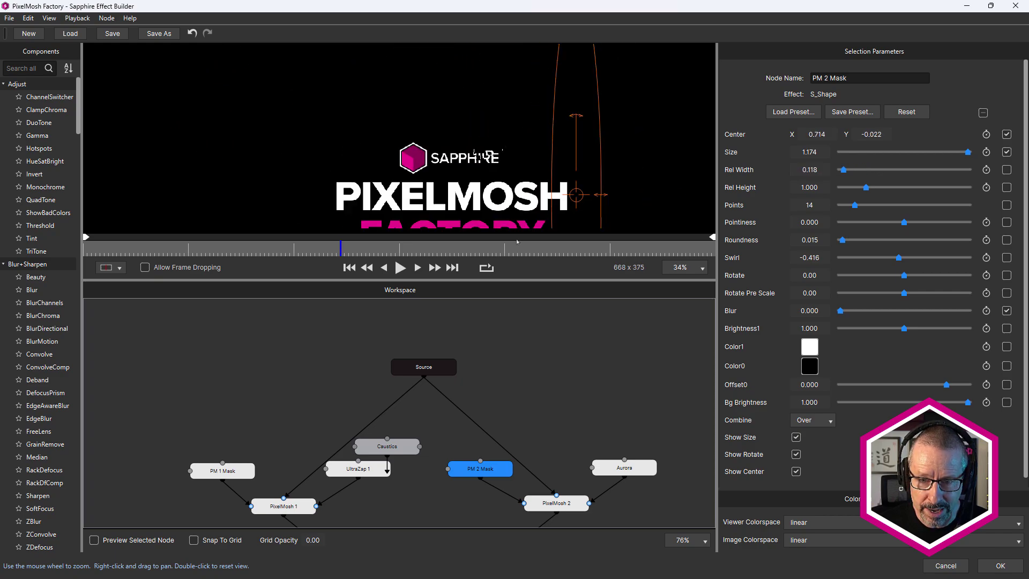
left_click(424, 249)
left_click_drag(400, 284, 445, 447)
scroll(528, 346, "up", 6)
left_click_drag(475, 412, 385, 405)
left_click_drag(664, 239, 263, 286)
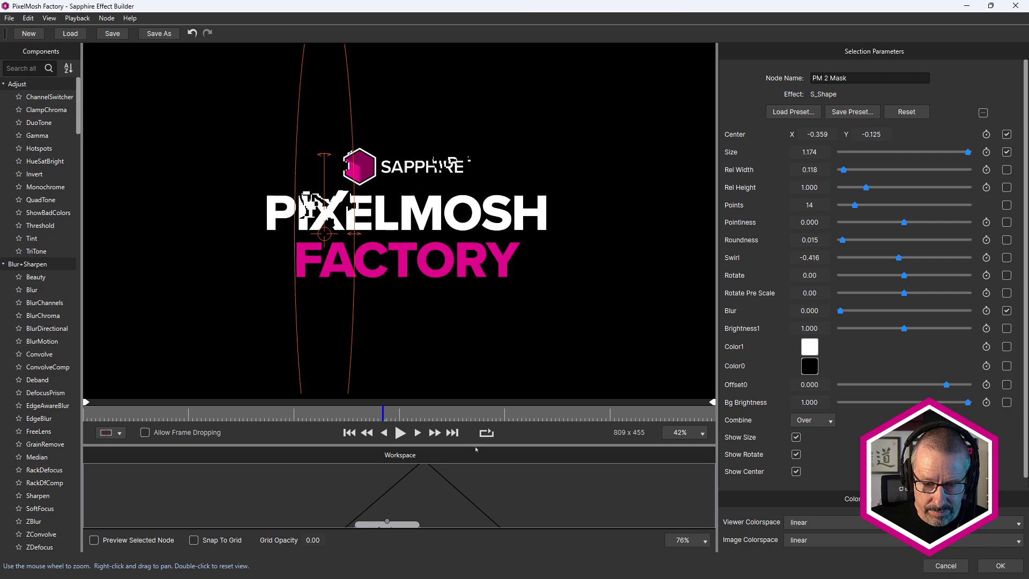
left_click_drag(476, 445, 499, 209)
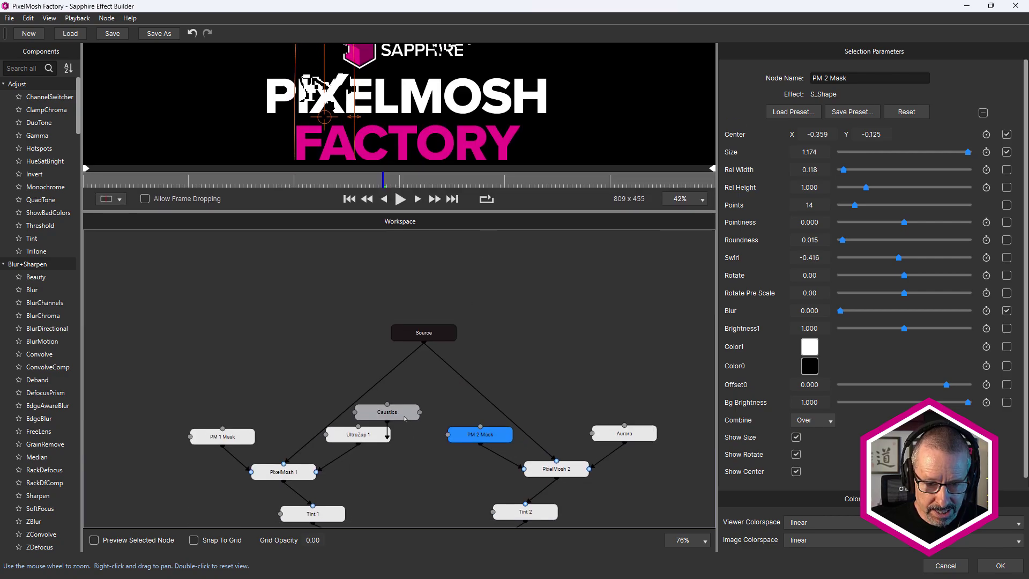
Give Tint 1 a blue Tint Lights colour.
left_click_drag(404, 418, 306, 324)
left_click(330, 515)
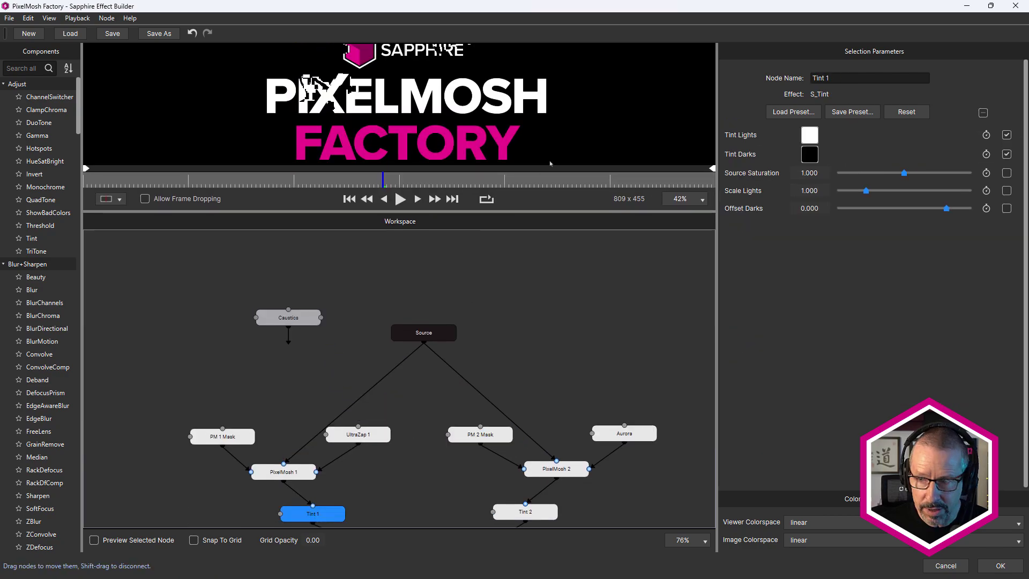
left_click_drag(553, 214, 574, 349)
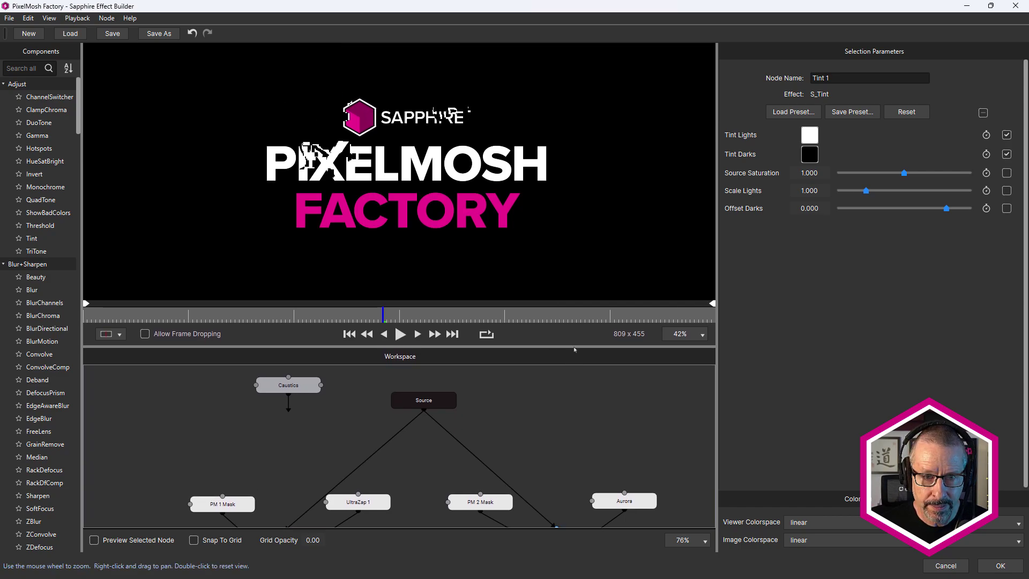
left_click(809, 134)
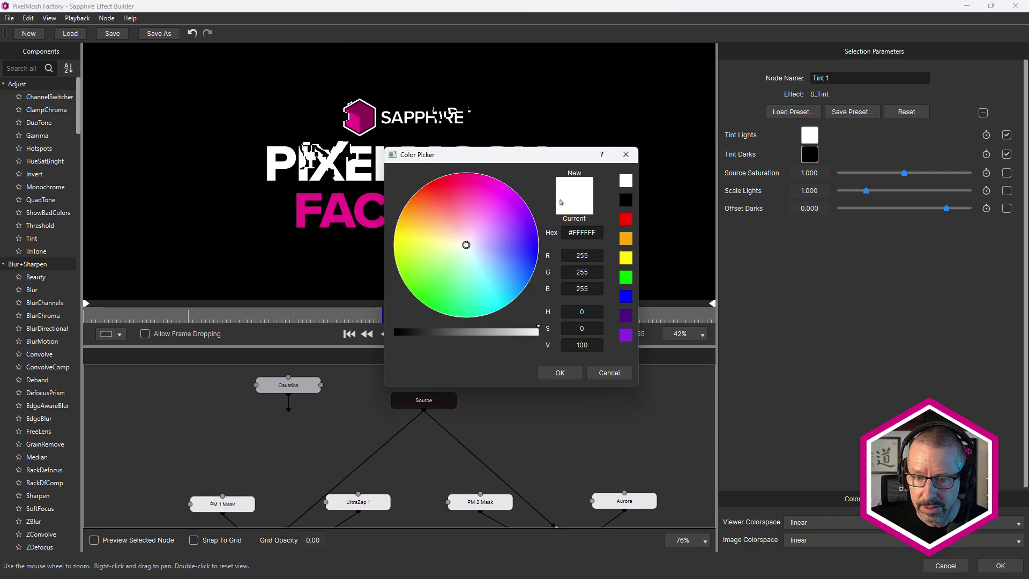
mouse_move(479, 228)
left_mouse_down()
mouse_move(494, 208)
mouse_move(510, 264)
left_mouse_up()
left_click(558, 374)
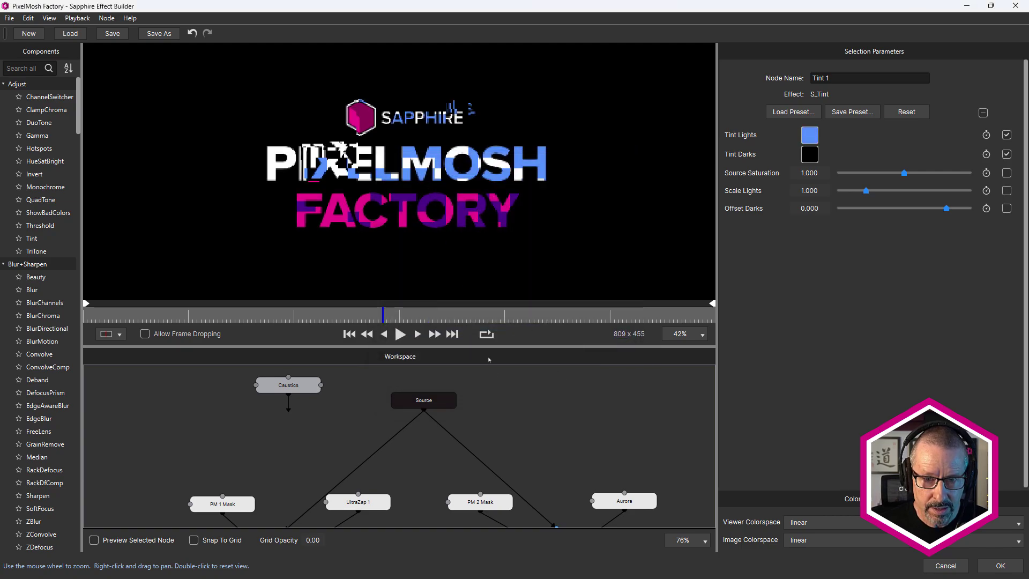
Set Tint 2's lights to orange and its darks to a mid brown-orange.
left_click_drag(494, 375, 479, 304)
left_click(511, 508)
left_click(810, 134)
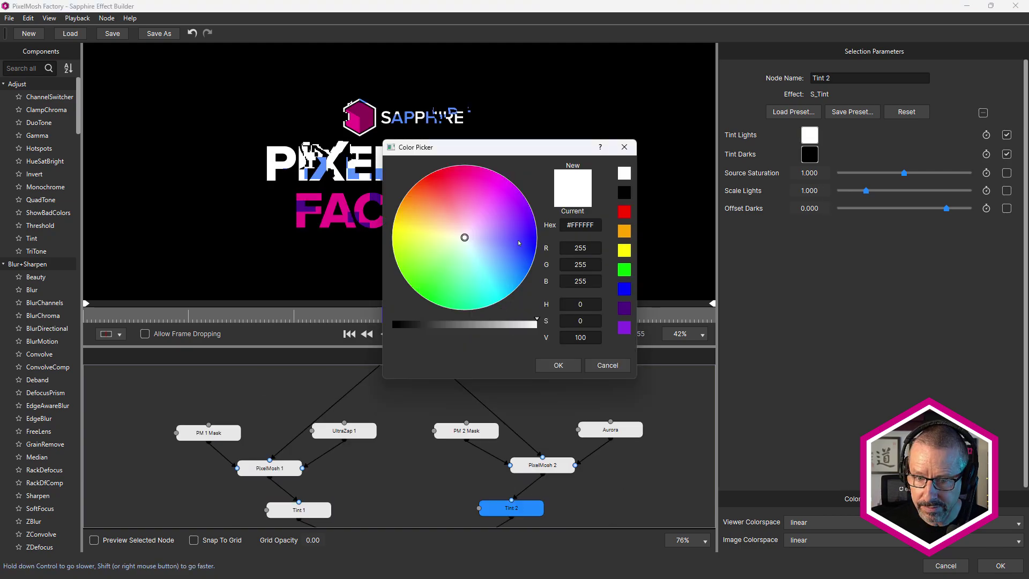
left_click_drag(464, 243, 412, 197)
left_click(558, 365)
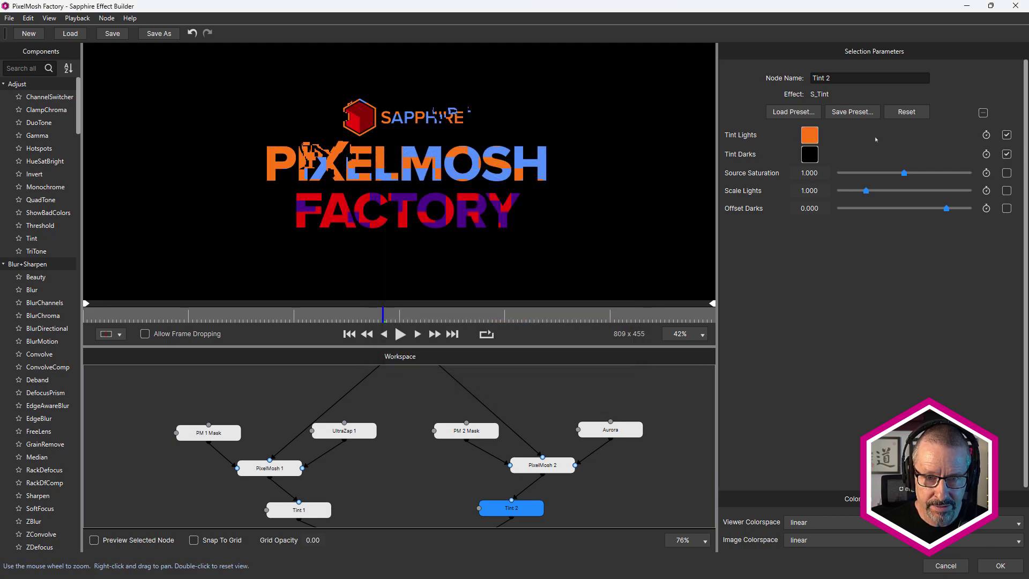
left_click(810, 155)
left_click(413, 191)
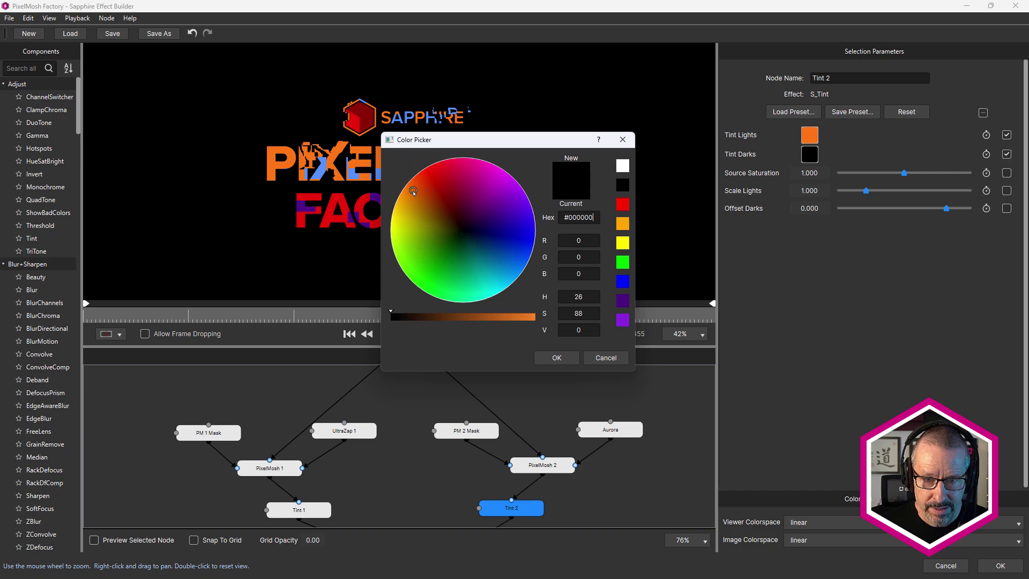
left_click(490, 316)
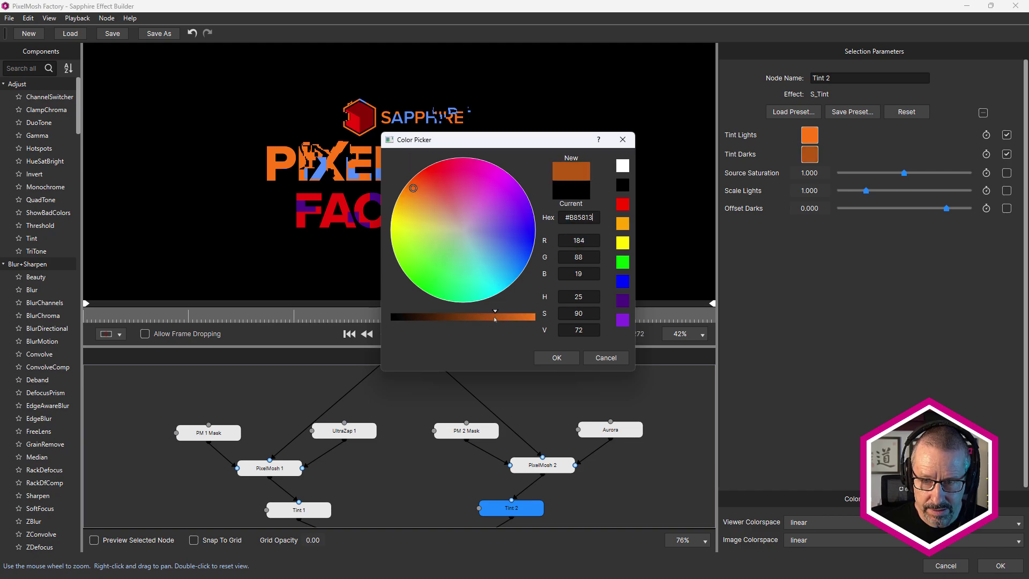
left_click(556, 358)
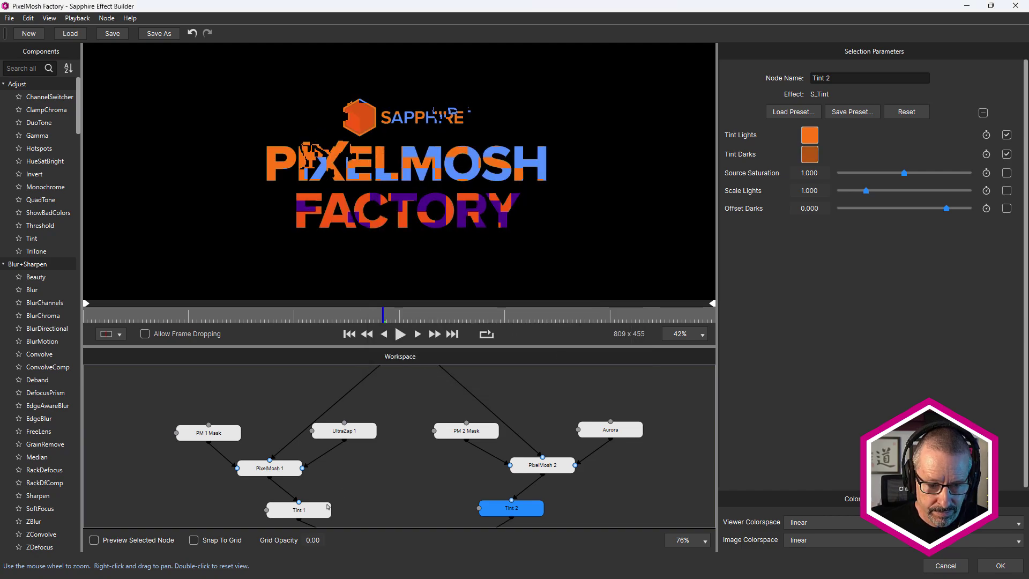
Set Tint 1's darks to mid blue #2477AF and scrub to review the tints.
left_click(323, 510)
left_click(812, 156)
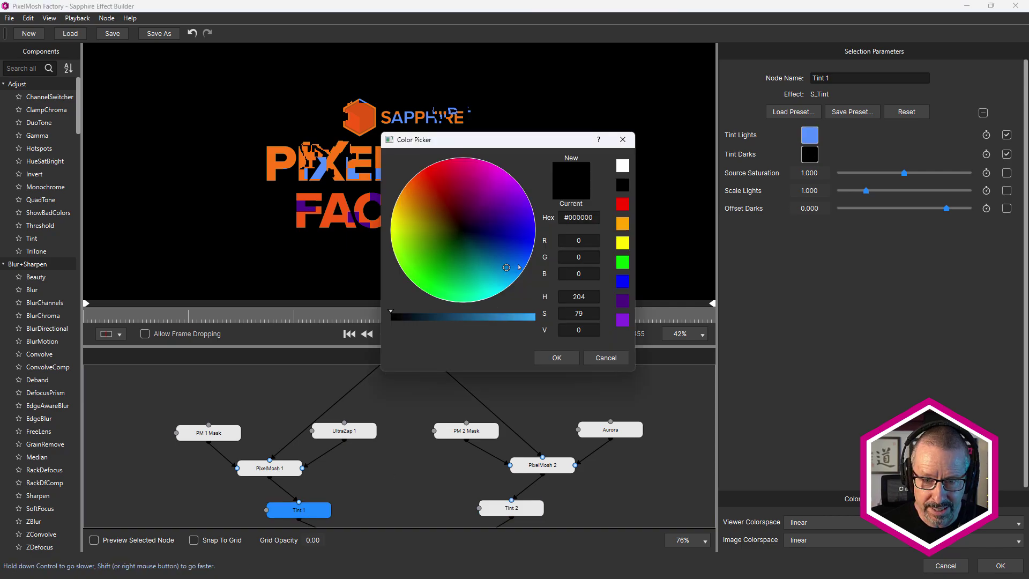
left_click(488, 316)
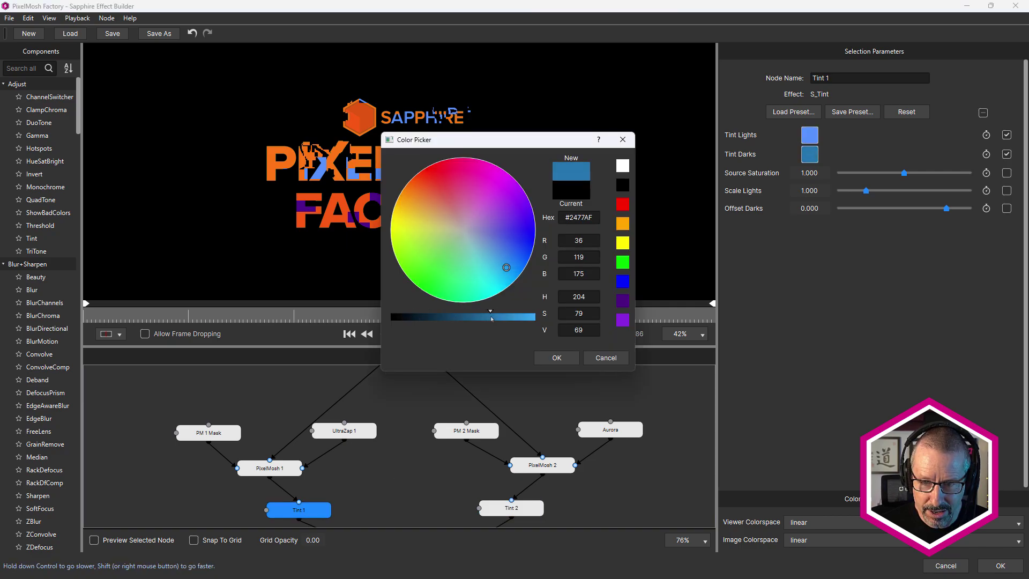
left_click(556, 357)
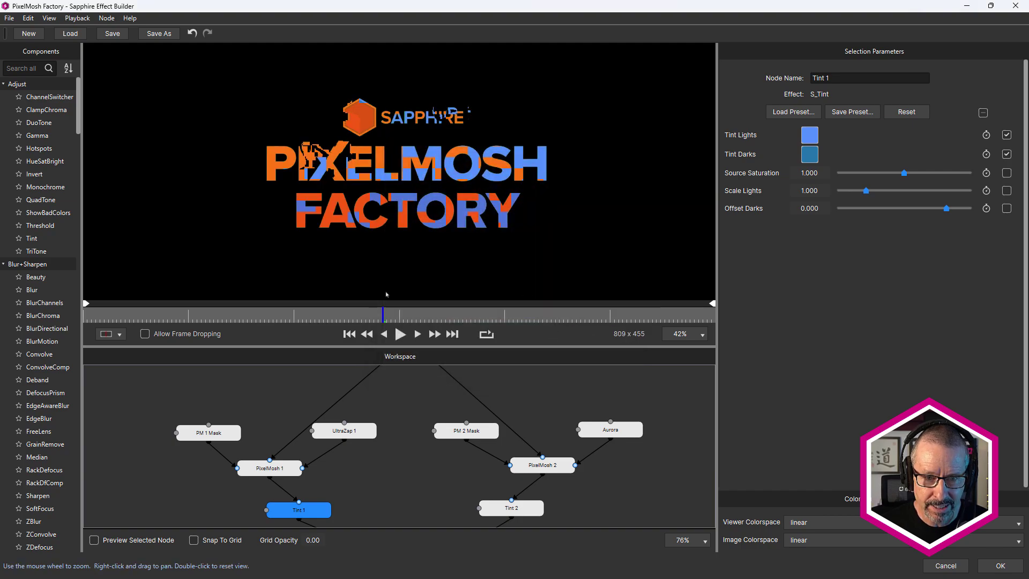
left_click_drag(325, 317, 420, 301)
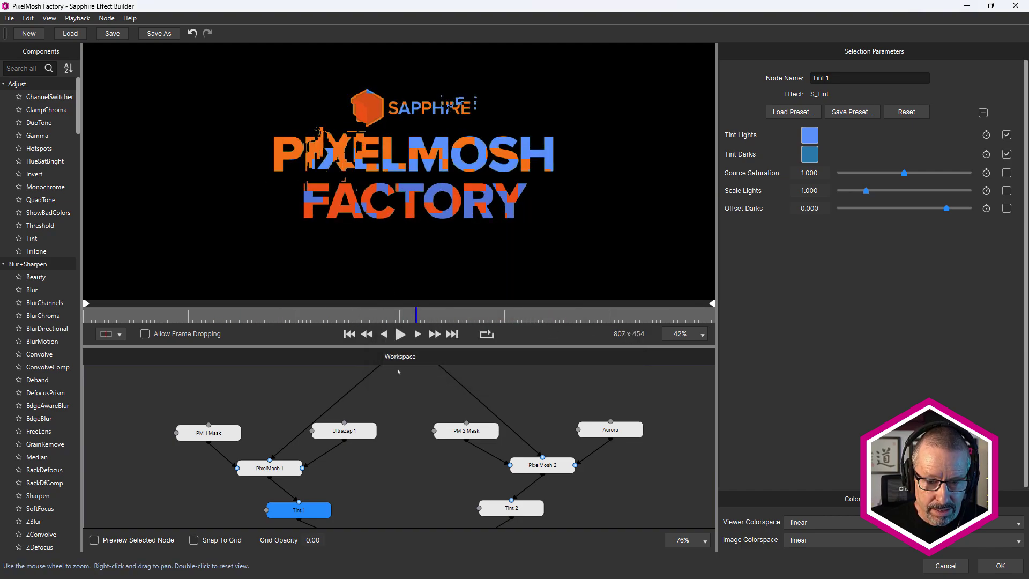
left_click_drag(439, 349, 464, 274)
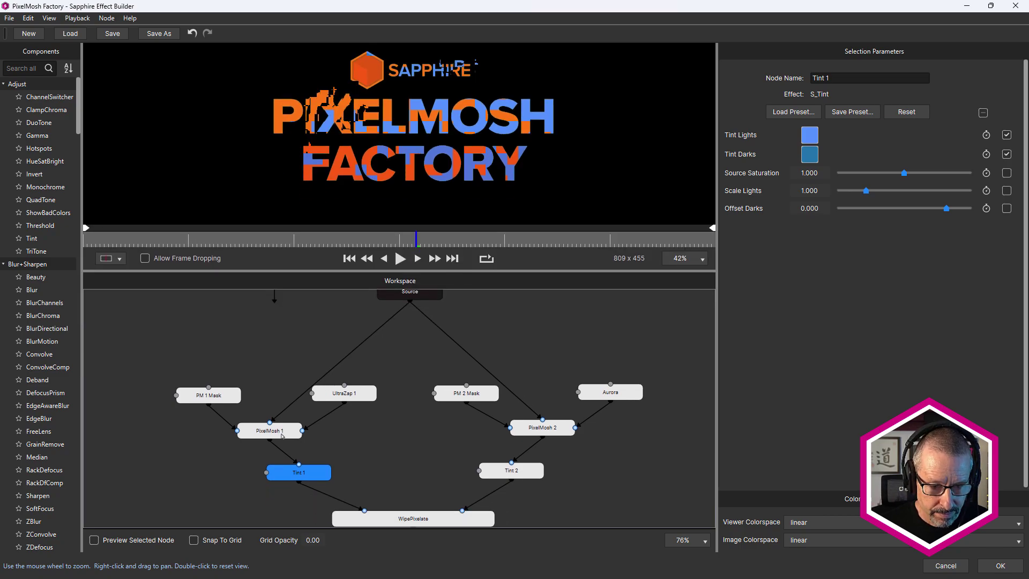
Grow PM 1 Mask to Size 0.646 and centre it at X 0.018, Y -0.043.
left_click(209, 395)
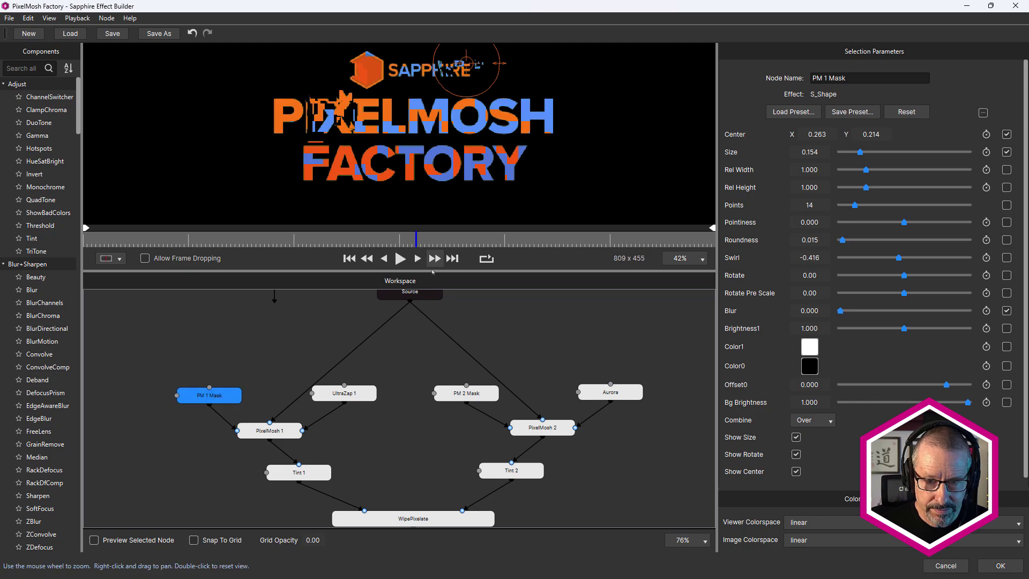
left_click_drag(433, 271, 440, 412)
left_click_drag(444, 161, 378, 242)
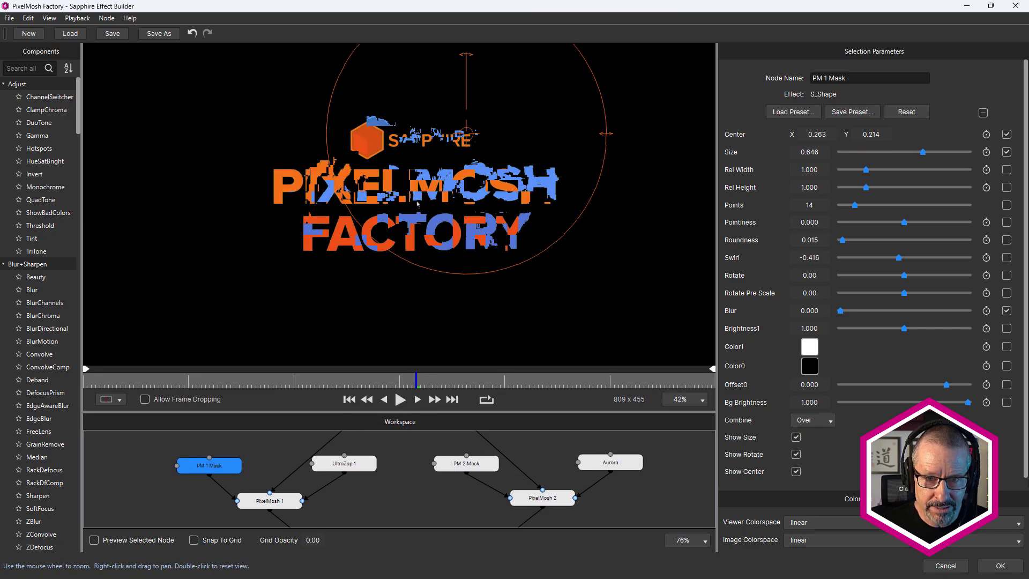
left_click_drag(466, 133, 413, 189)
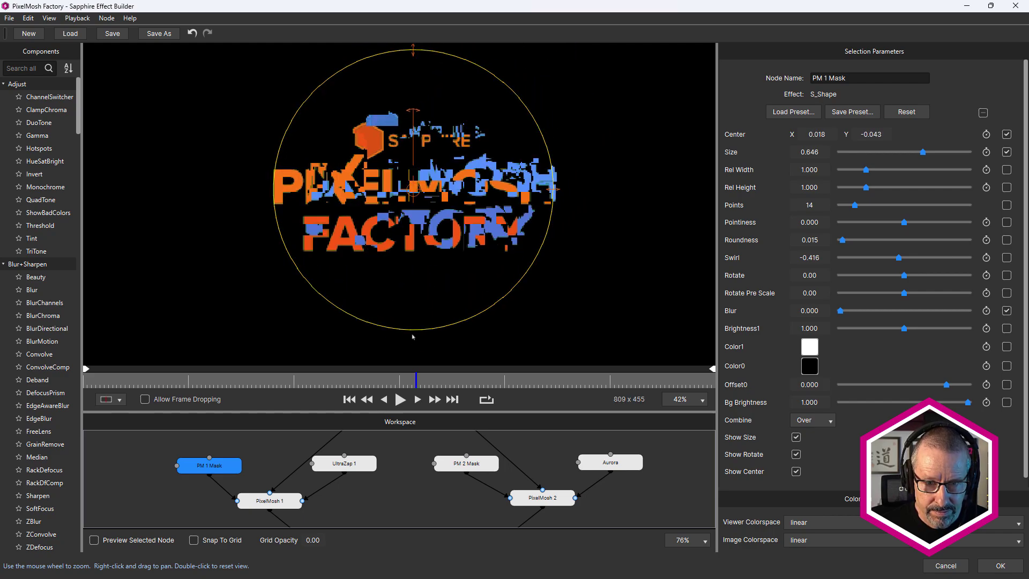
left_click_drag(443, 411, 472, 315)
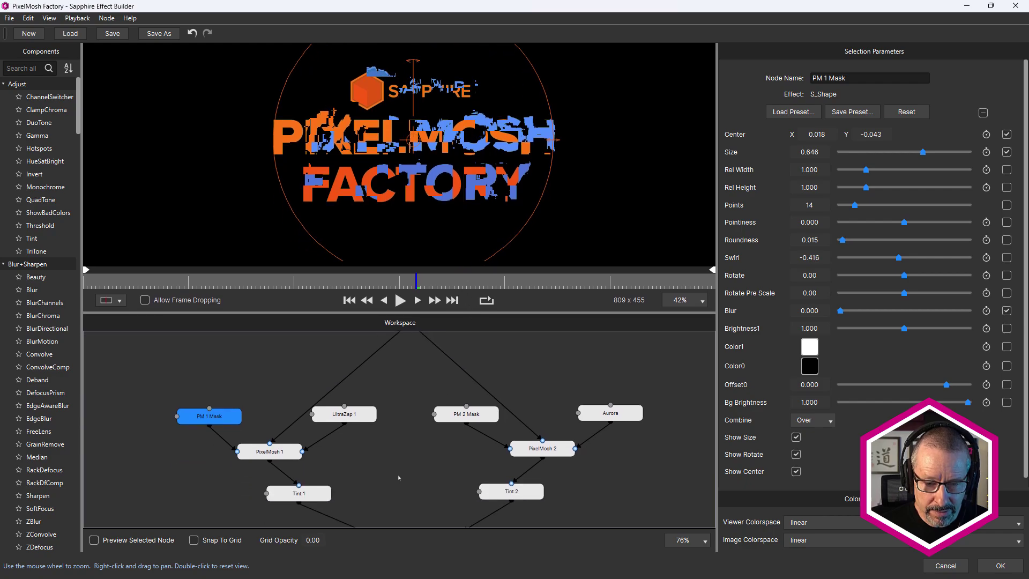
left_click_drag(398, 474, 398, 356)
Add a WipeClouds node below WipePixelate using the 'wip' quick search.
left_click(411, 425)
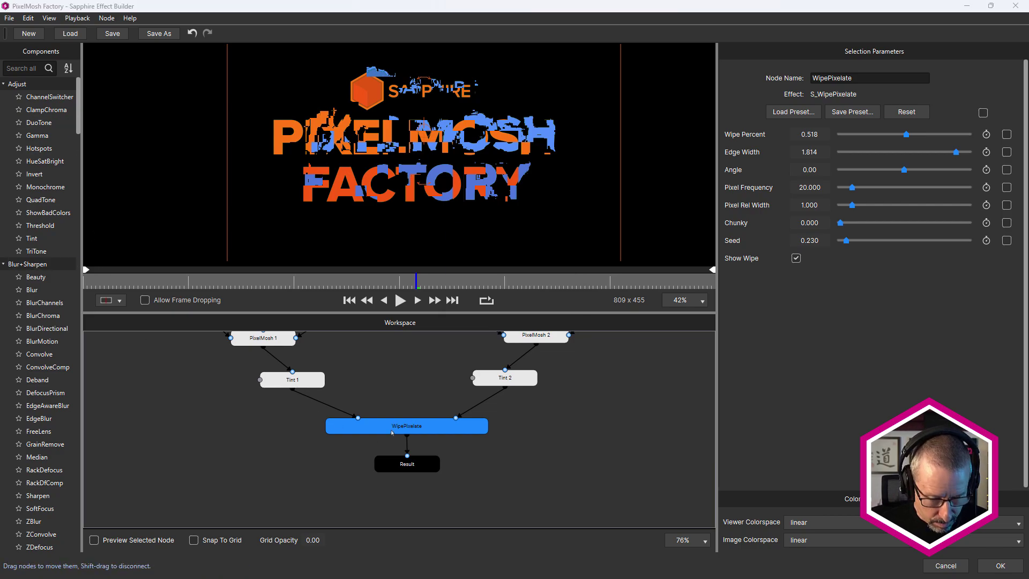
key("Tab")
type("wip")
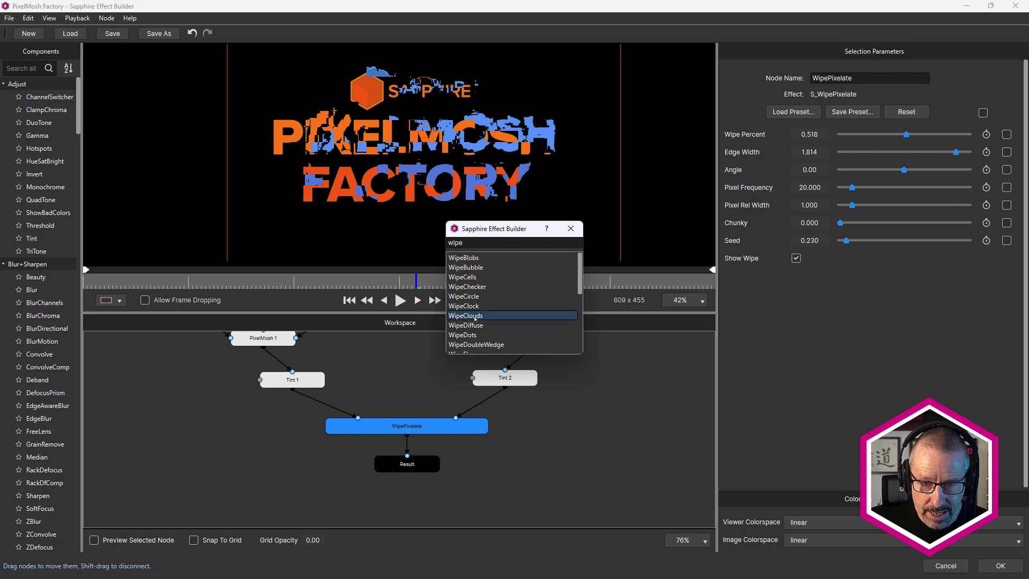
left_click(477, 317)
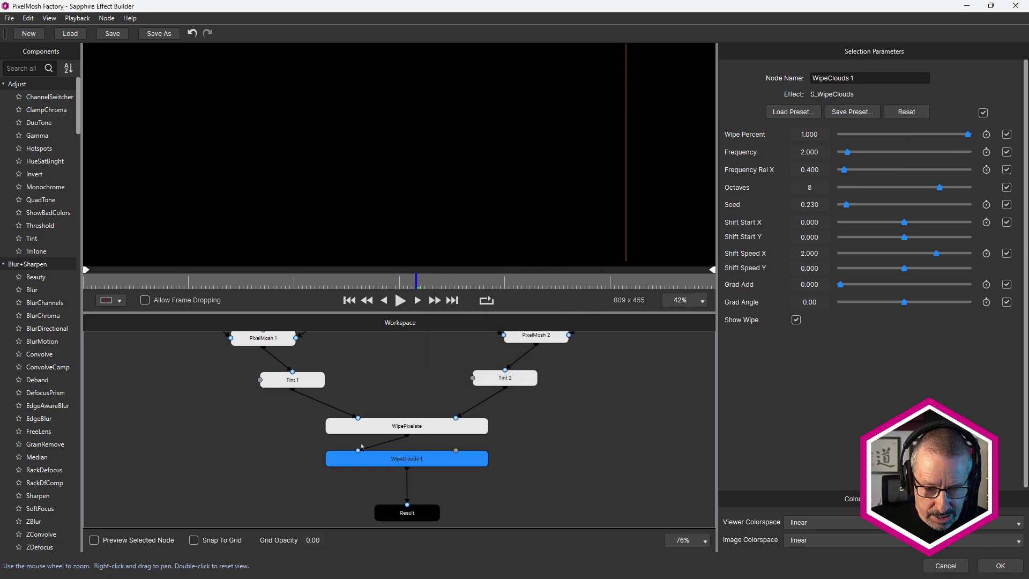
Connect Tint 2 and Tint 1 into WipeClouds 1's inputs and move WipePixelate aside.
left_click_drag(455, 418, 454, 454)
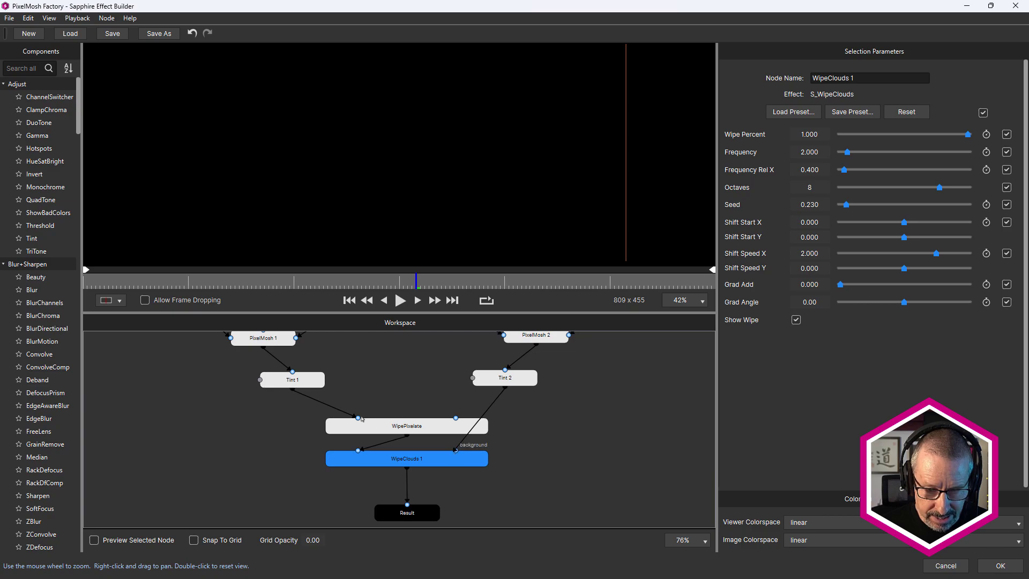
left_click_drag(362, 420, 358, 450)
left_click_drag(407, 426, 570, 435)
Set WipeClouds 1's Wipe Percent to 0.392, raise Frequency, and set Frequency Rel X to 0.100.
left_click(423, 460)
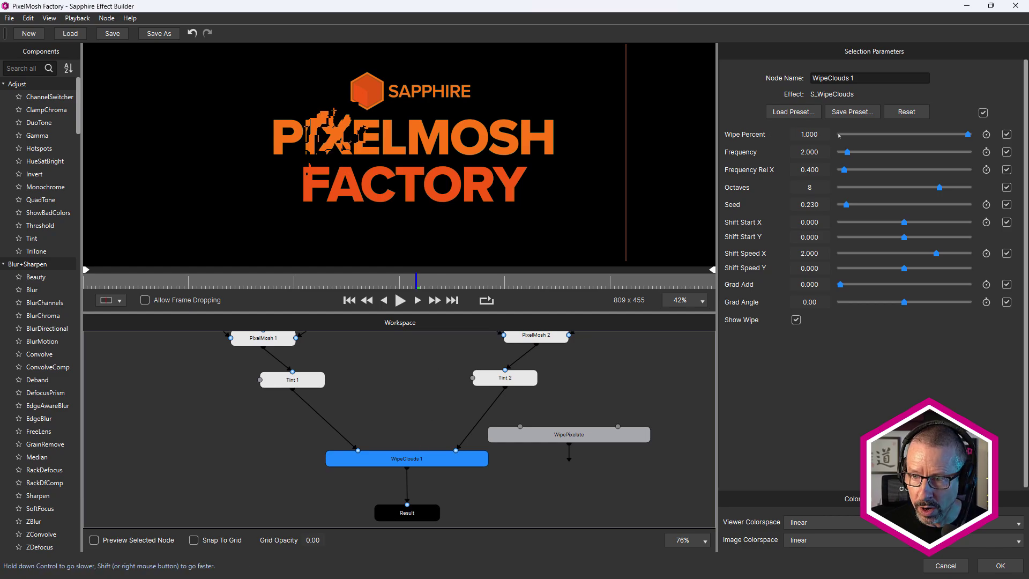
left_click(899, 136)
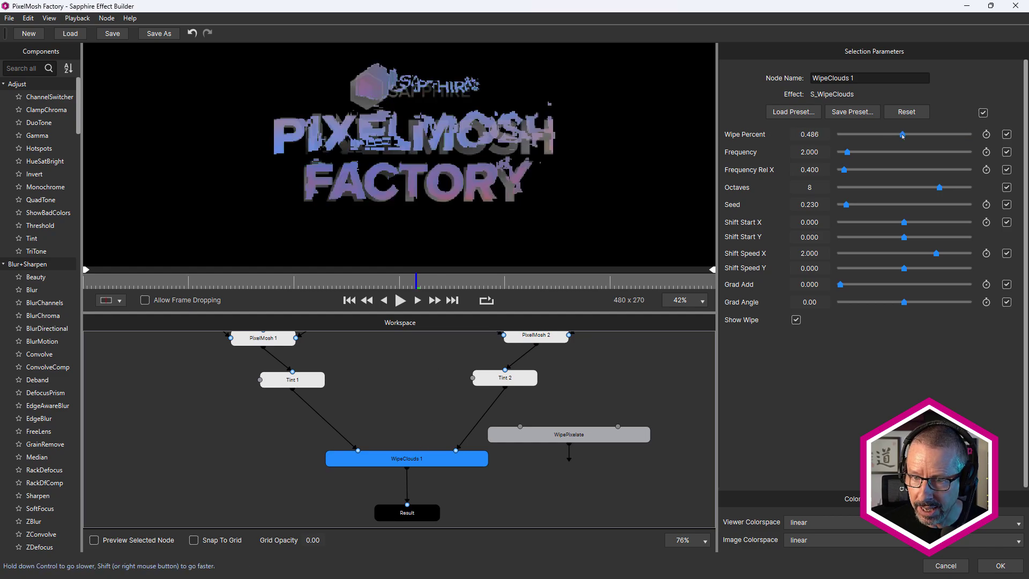
left_click_drag(899, 136, 890, 138)
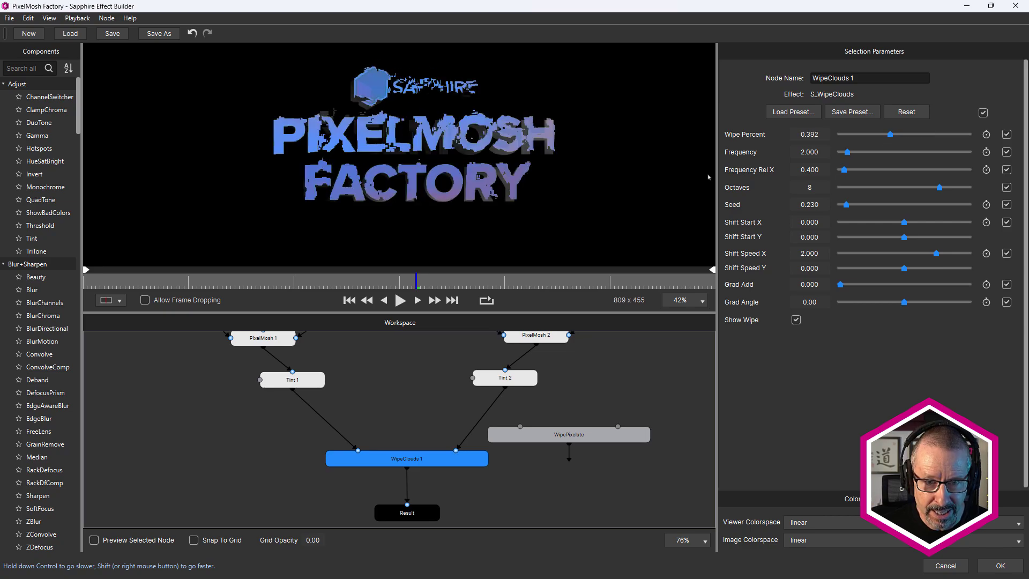
left_click_drag(387, 281, 351, 283)
left_click_drag(848, 152, 939, 161)
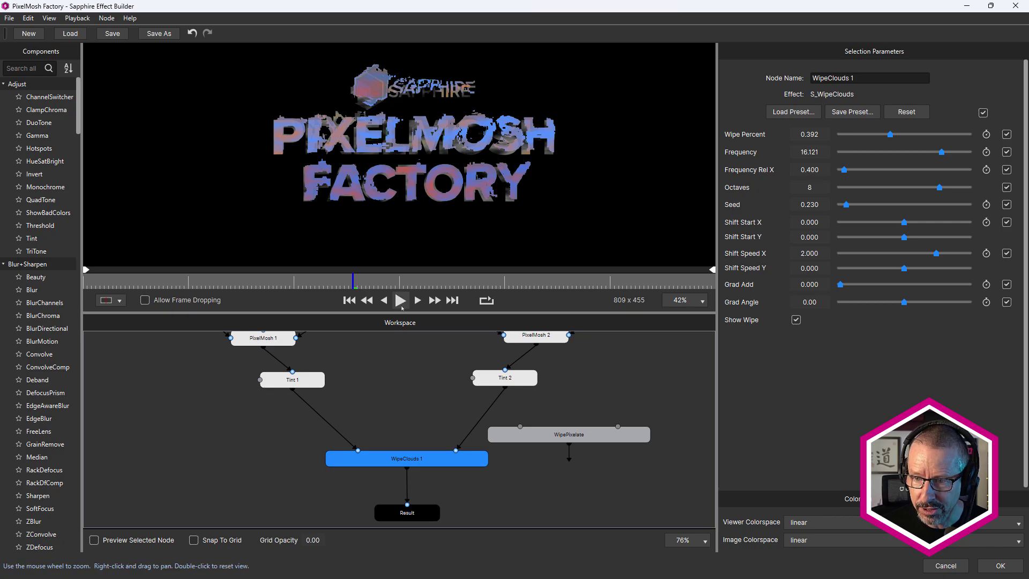
left_click_drag(853, 172, 824, 175)
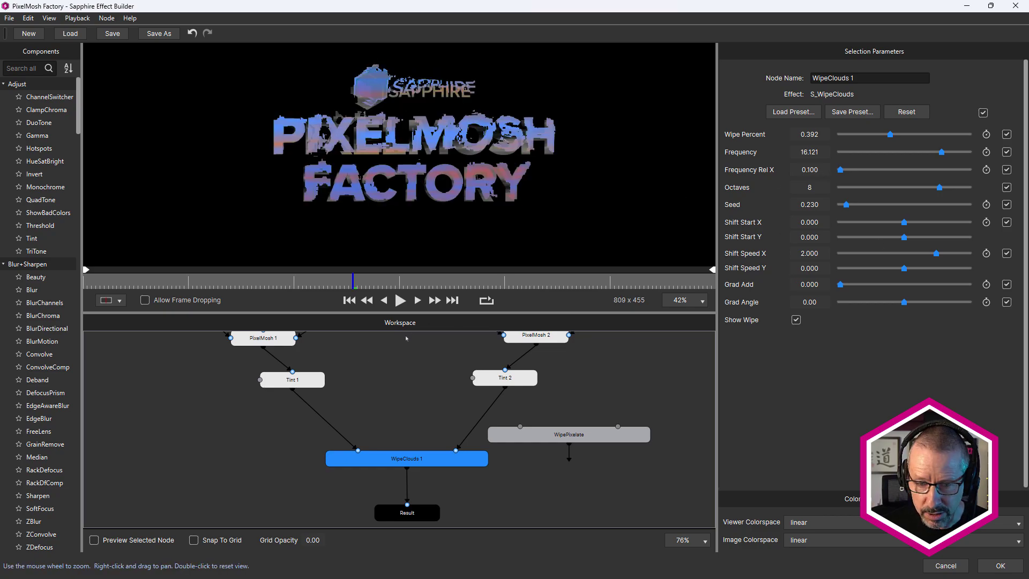
Reset Tint 1's Tint Lights and Tint Darks to their defaults.
left_click(293, 379)
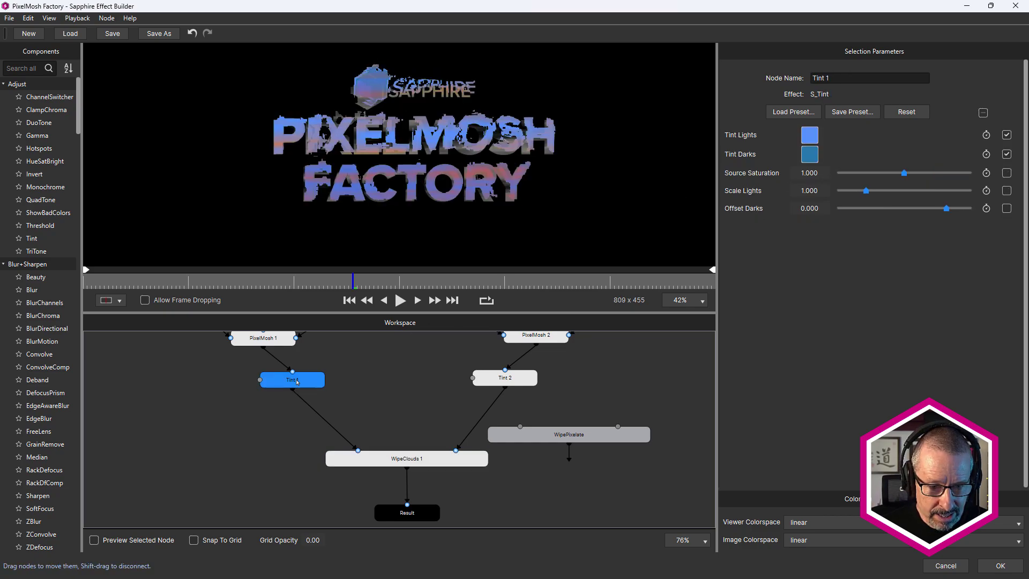
right_click(753, 137)
left_click(778, 179)
right_click(750, 155)
left_click(778, 195)
Reset Tint 2's lights to white and darks to black, then preview later frames.
left_click(504, 378)
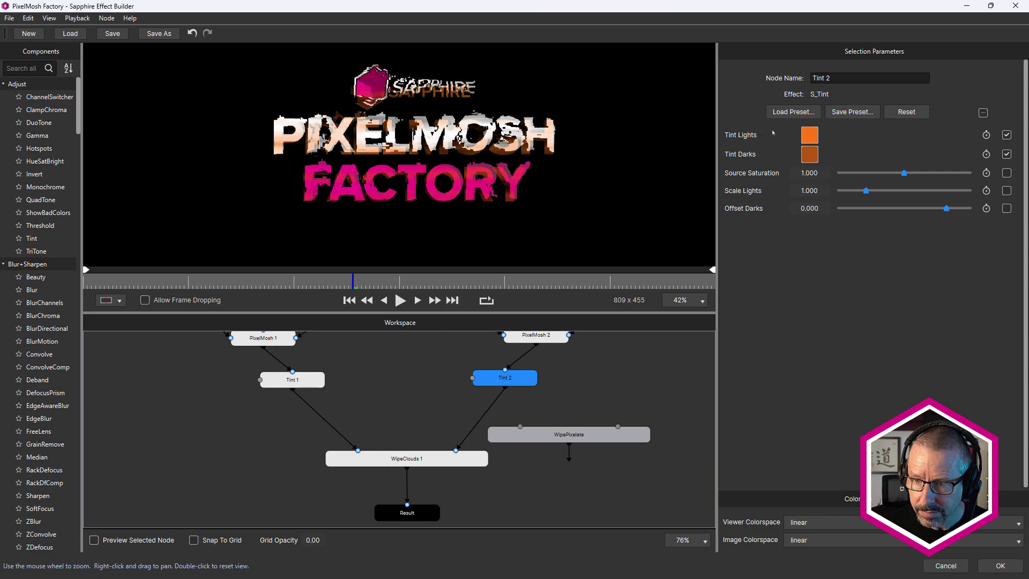
right_click(753, 136)
left_click(778, 175)
right_click(750, 154)
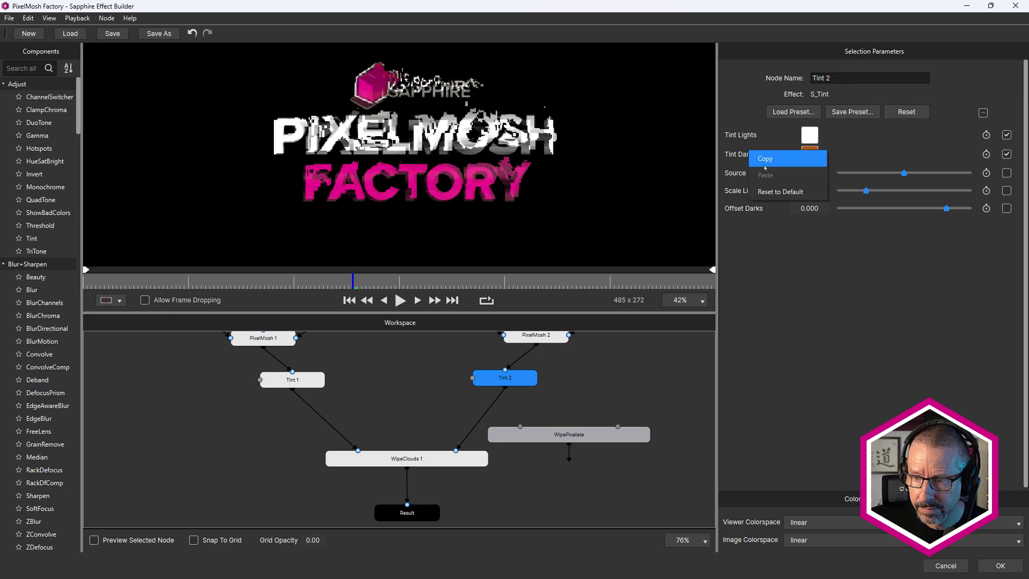
left_click(780, 191)
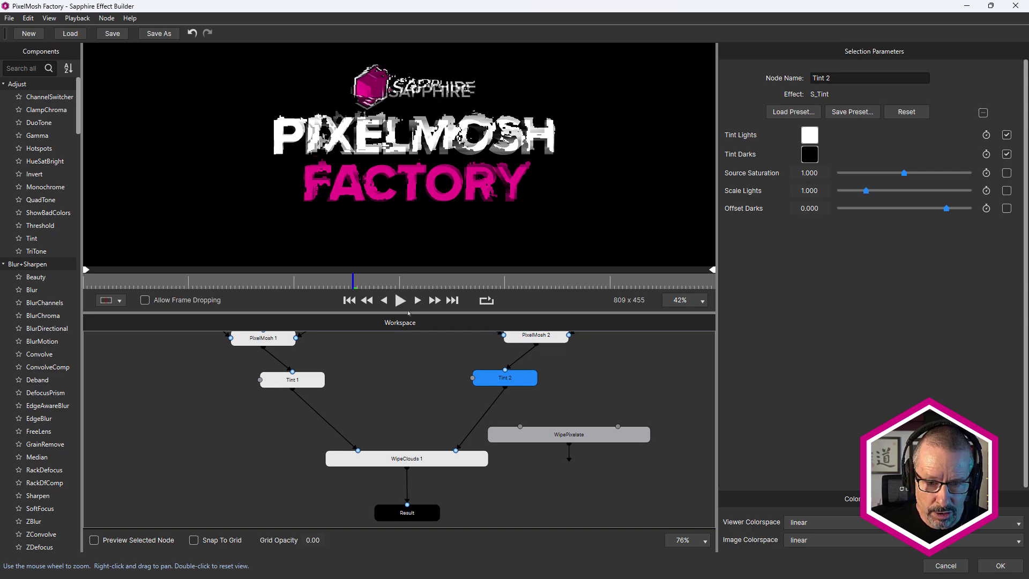
left_click_drag(410, 315, 410, 401)
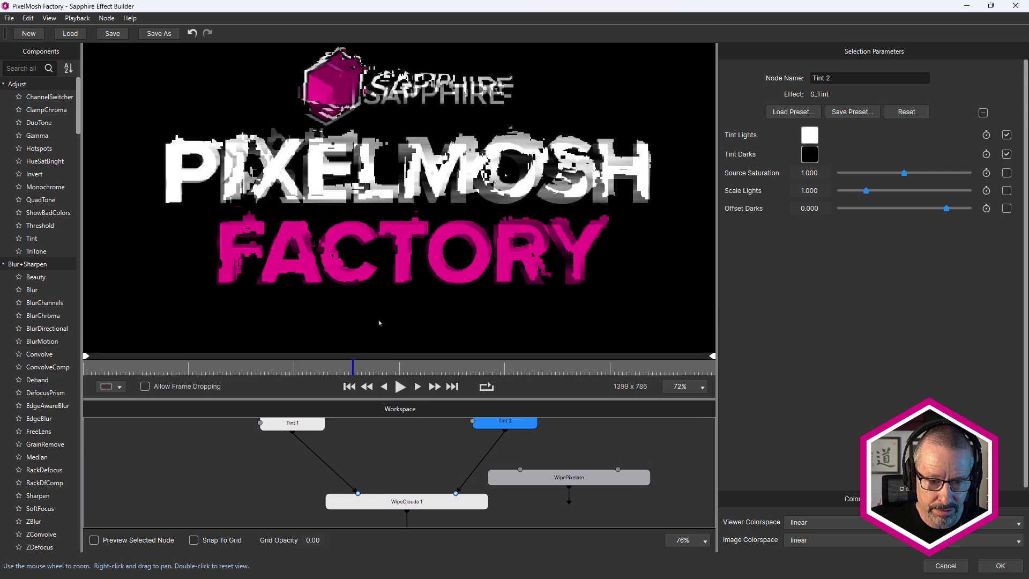
left_click_drag(355, 362, 438, 366)
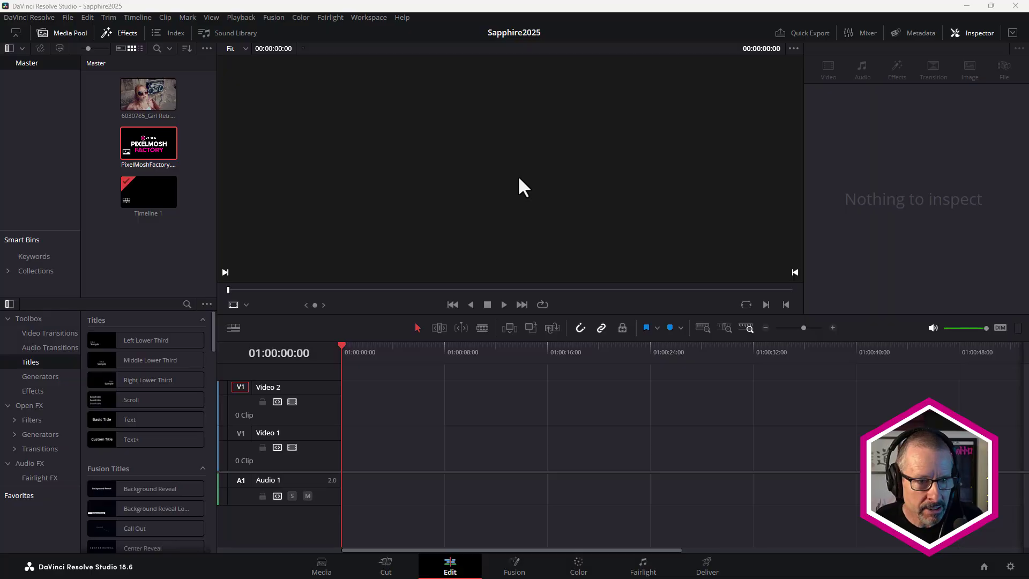
Place the boombox footage on Video 1 and move the playhead to 01:00:02:14.
left_click(150, 92)
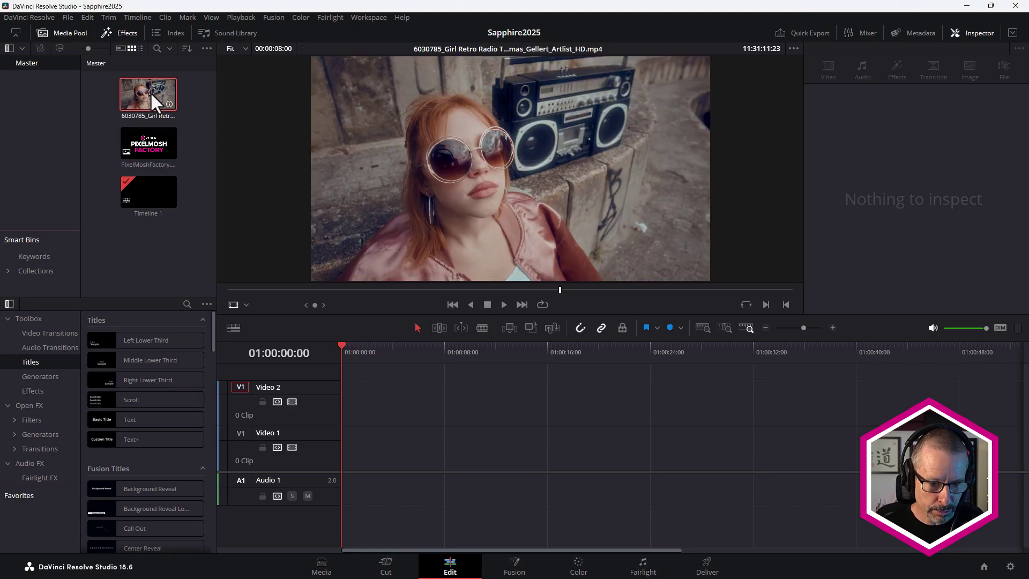
left_click_drag(150, 91, 349, 450)
left_click(383, 354)
left_click(375, 356)
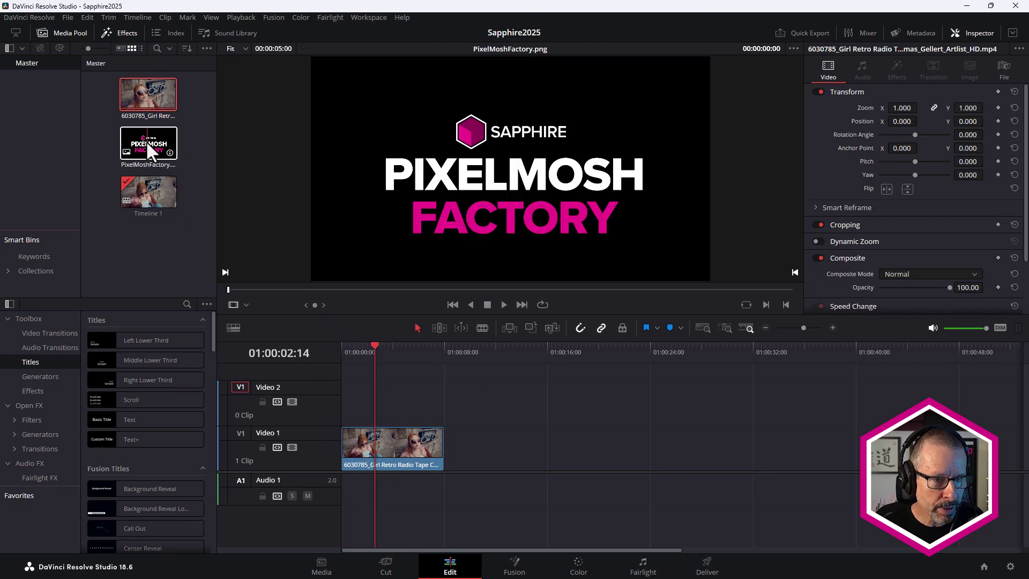
Put PixelMoshFactory.png on Video 2 and extend it to match the footage length.
left_click(146, 141)
left_click_drag(146, 141, 343, 418)
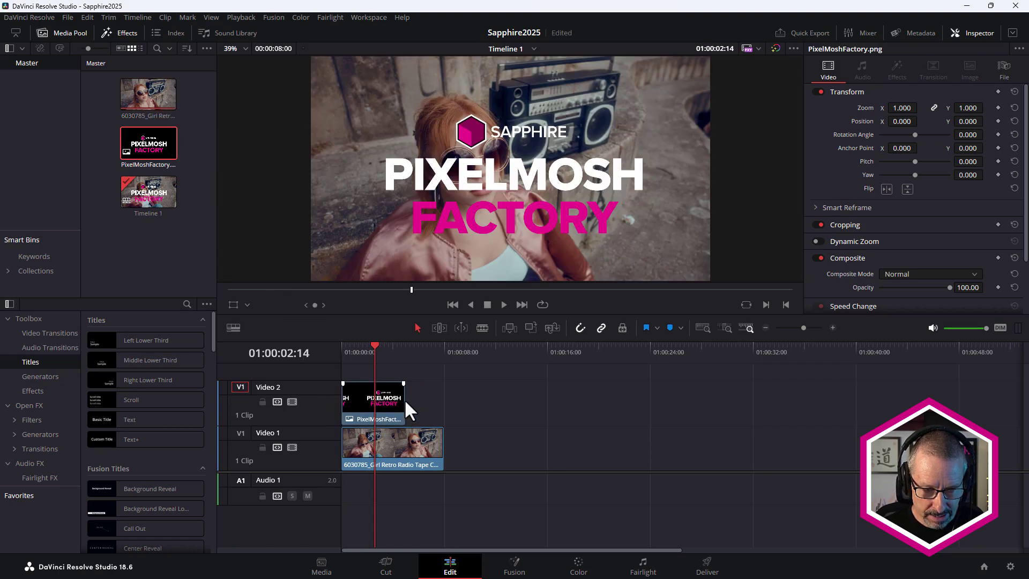
left_click_drag(405, 402, 443, 399)
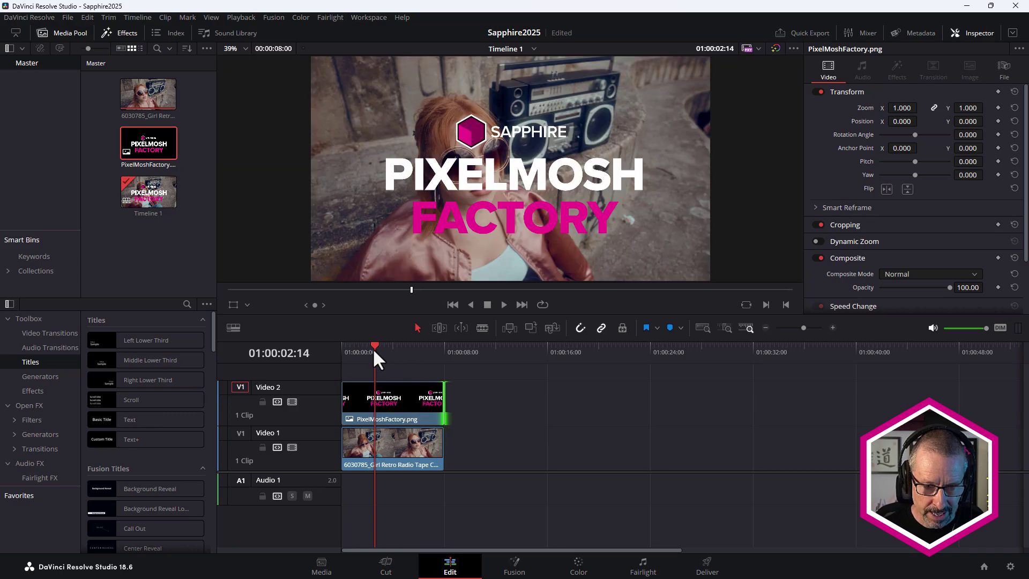
left_click_drag(373, 351, 398, 359)
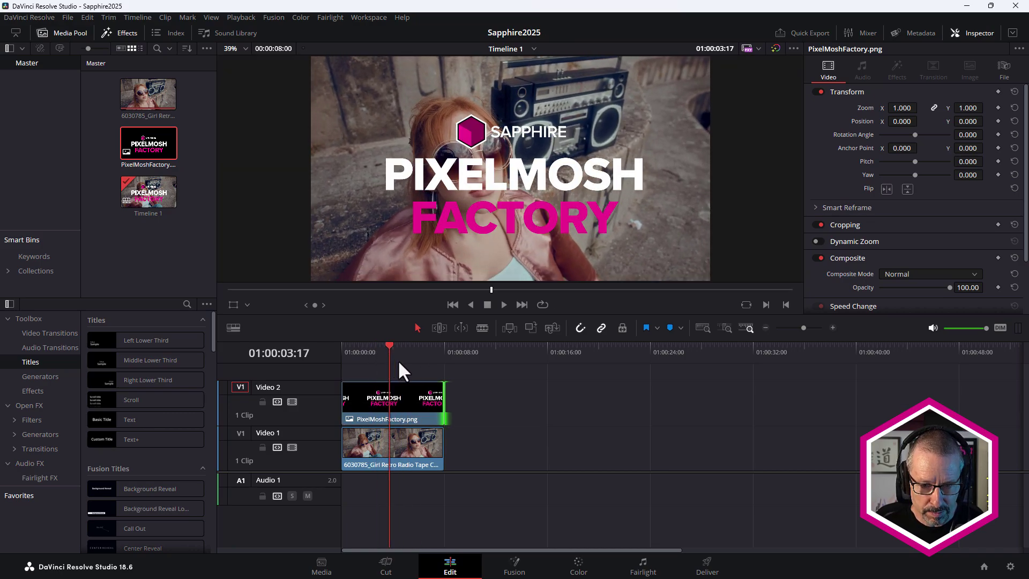
On the Color page, insert an S_Effect node (02) after node 01 on the PixelMoshFactory.png clip.
left_click(583, 567)
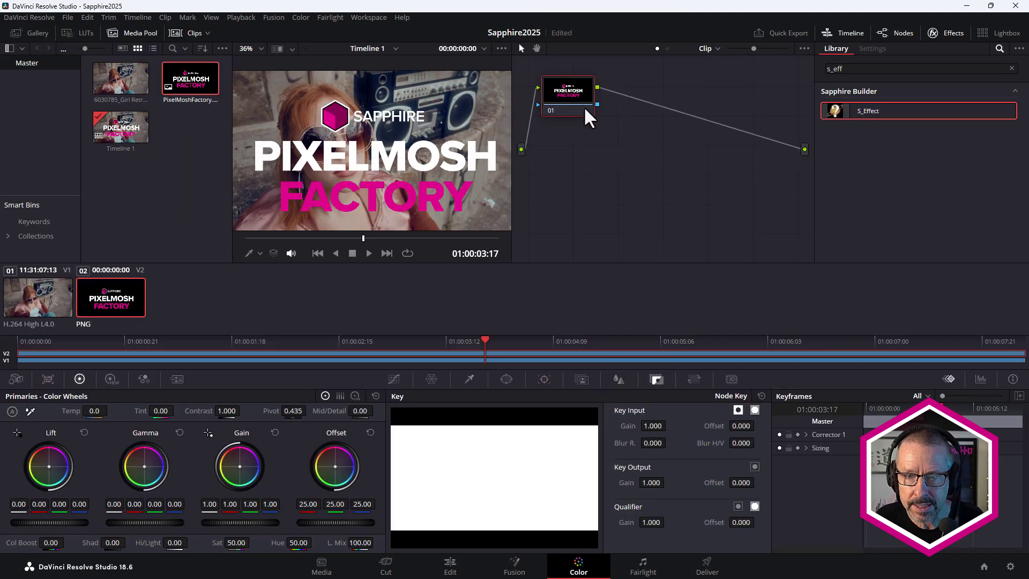
left_click_drag(589, 111, 650, 152)
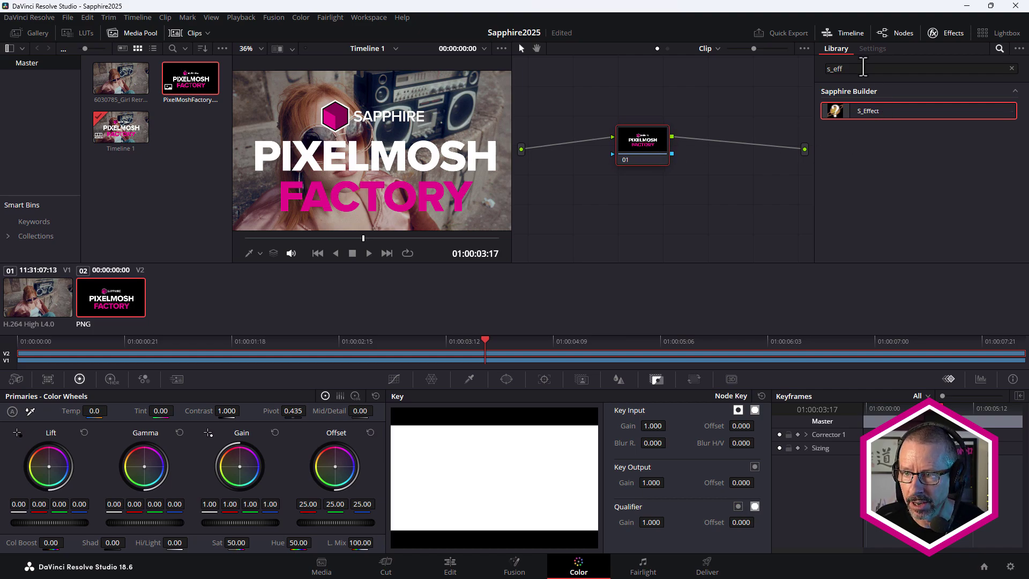
left_click_drag(887, 106, 727, 153)
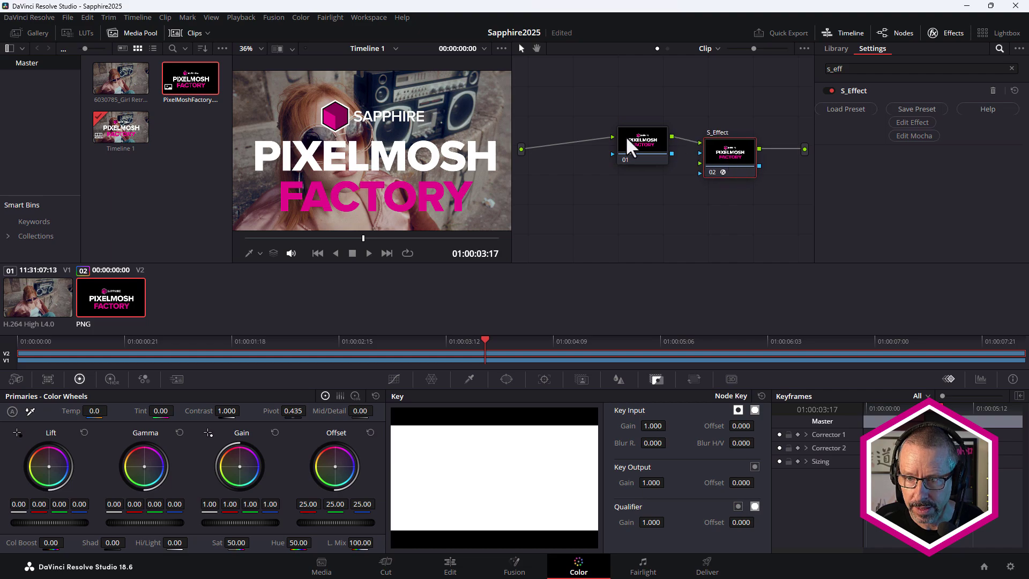
Load the PixelMosh Factory preset onto S_Effect from the Sapphire Preset Browser.
left_click(856, 108)
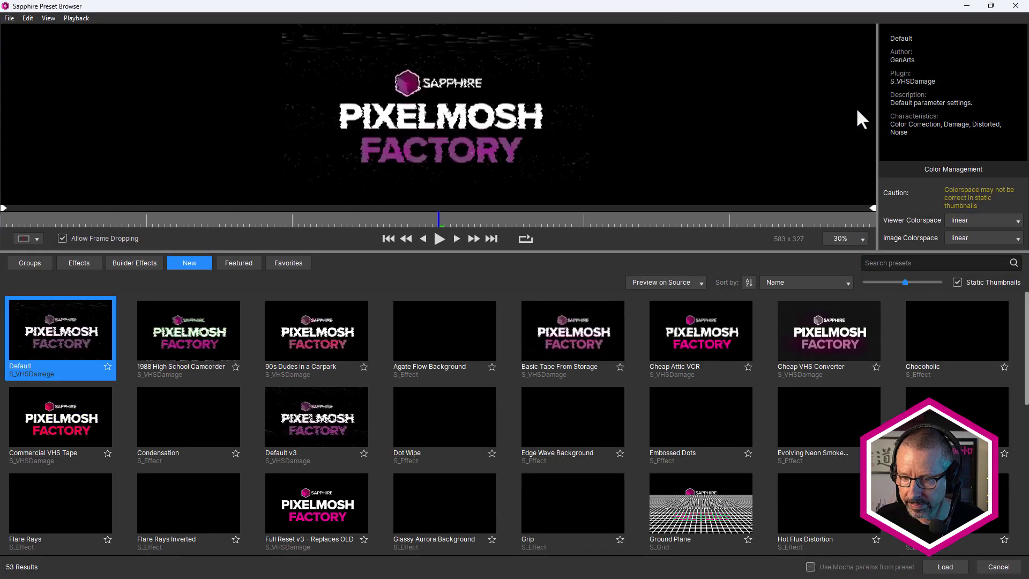
scroll(183, 412, "down", 5)
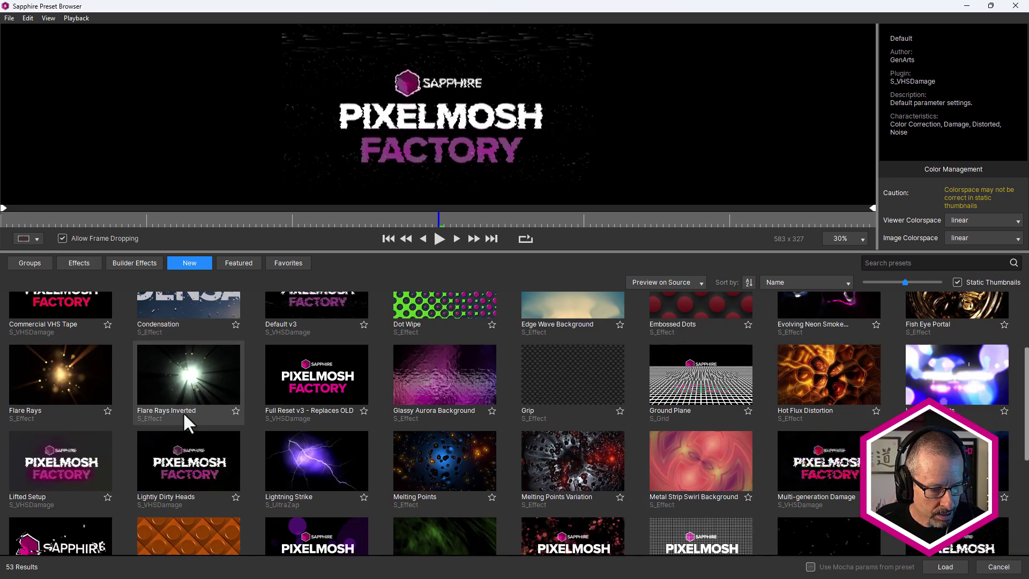
double_click(69, 441)
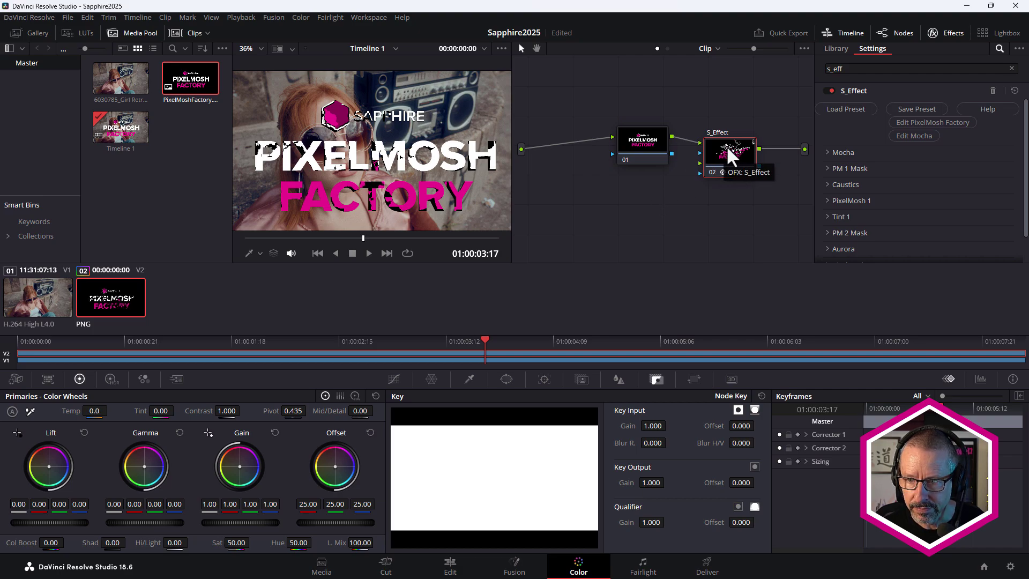
Add the logo as a matte for S_Effect node 02 and place it beside S_Effect.
right_click(722, 161)
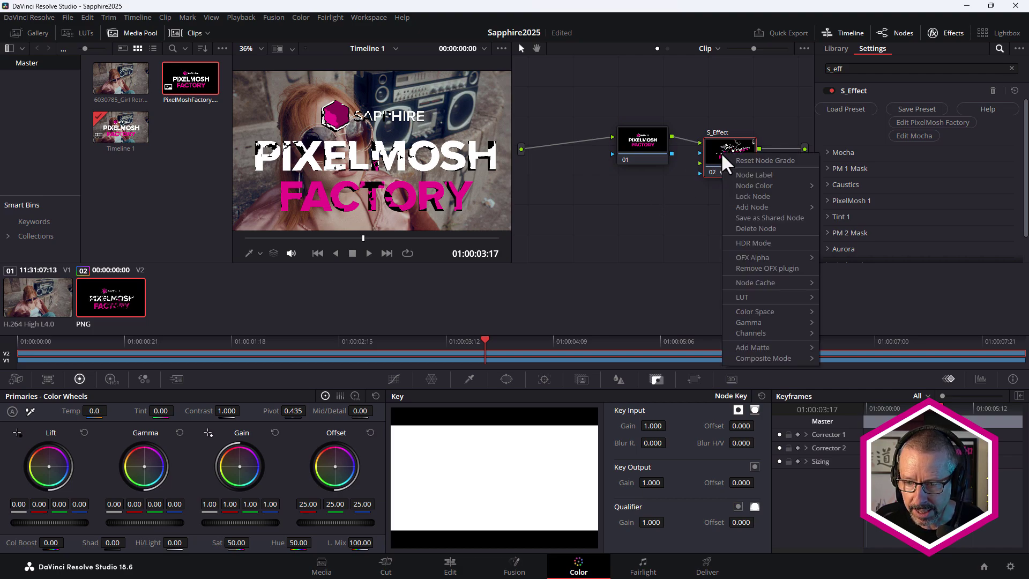
mouse_move(748, 350)
left_click(884, 351)
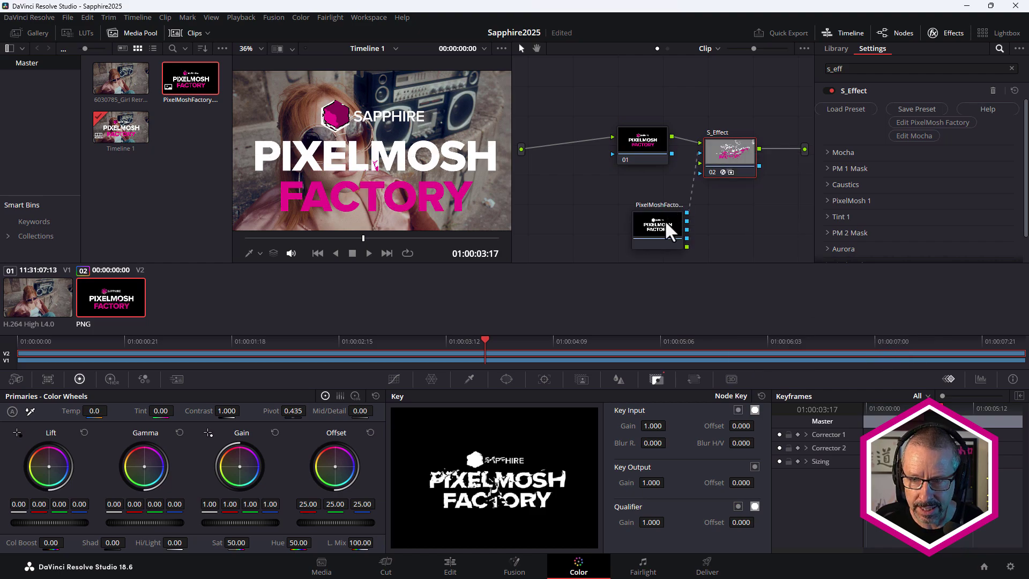
left_click_drag(666, 223, 624, 202)
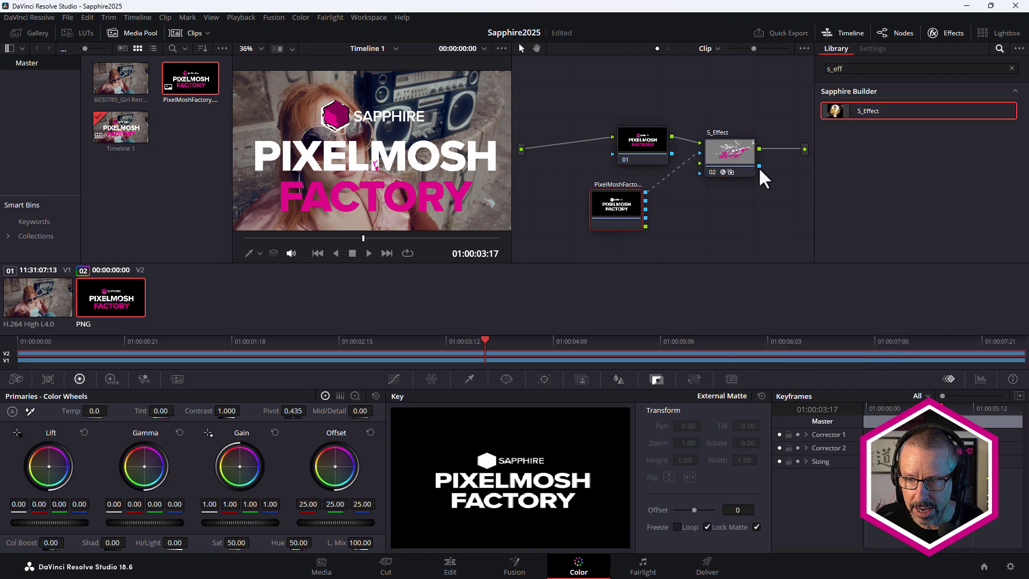
Add an alpha output, check the composite across frames, and select the S_Effect node.
right_click(707, 210)
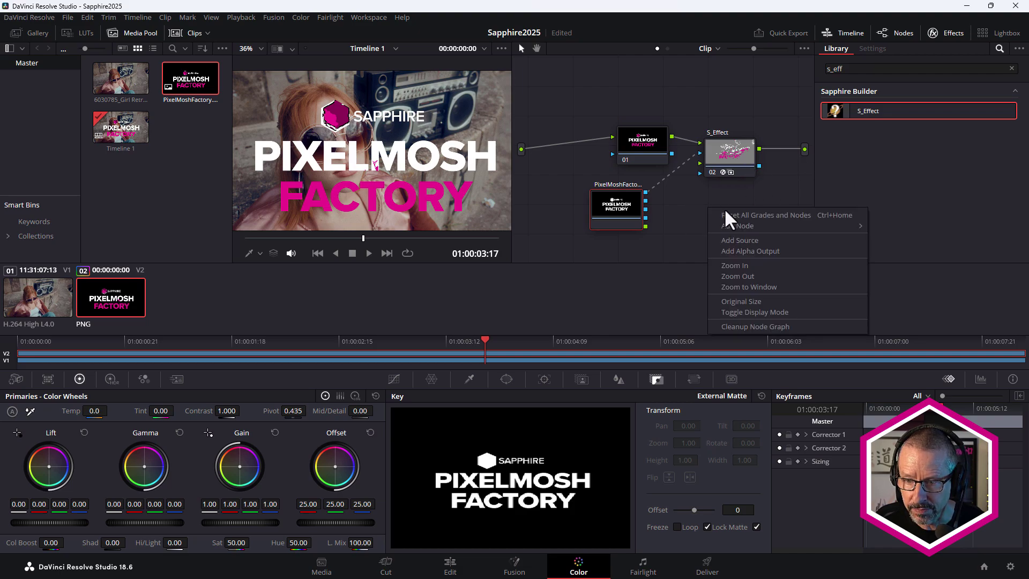
left_click(745, 251)
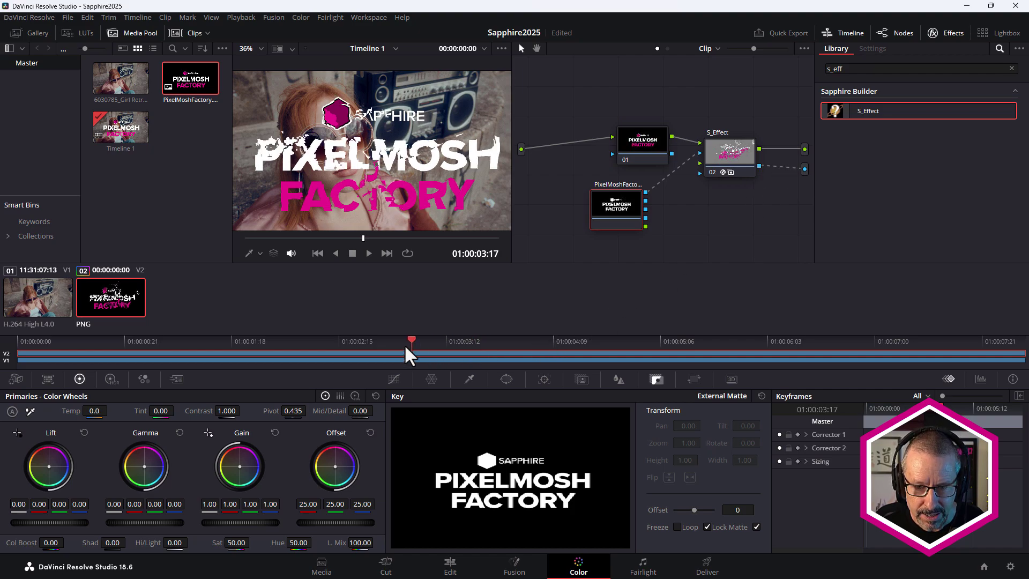
left_click_drag(400, 348, 369, 356)
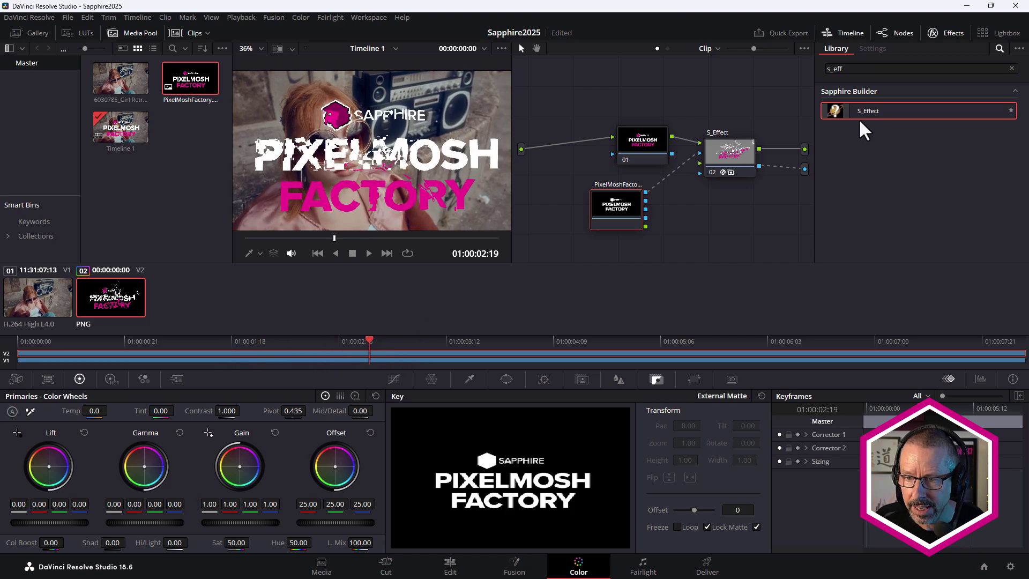
left_click_drag(723, 159, 725, 170)
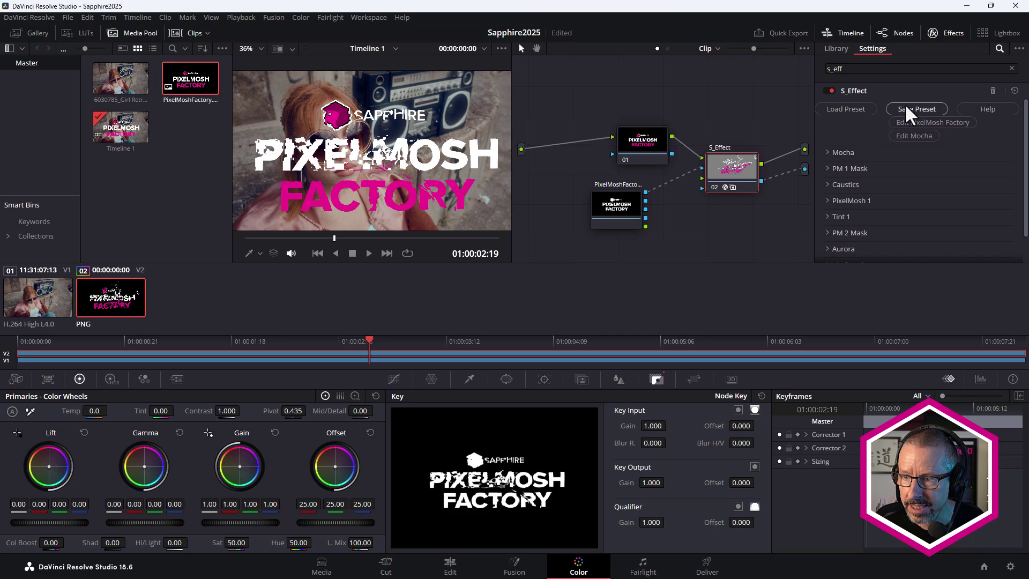
Open PixelMosh Factory in Effect Builder from S_Effect and zoom the Workspace graph.
left_click(930, 122)
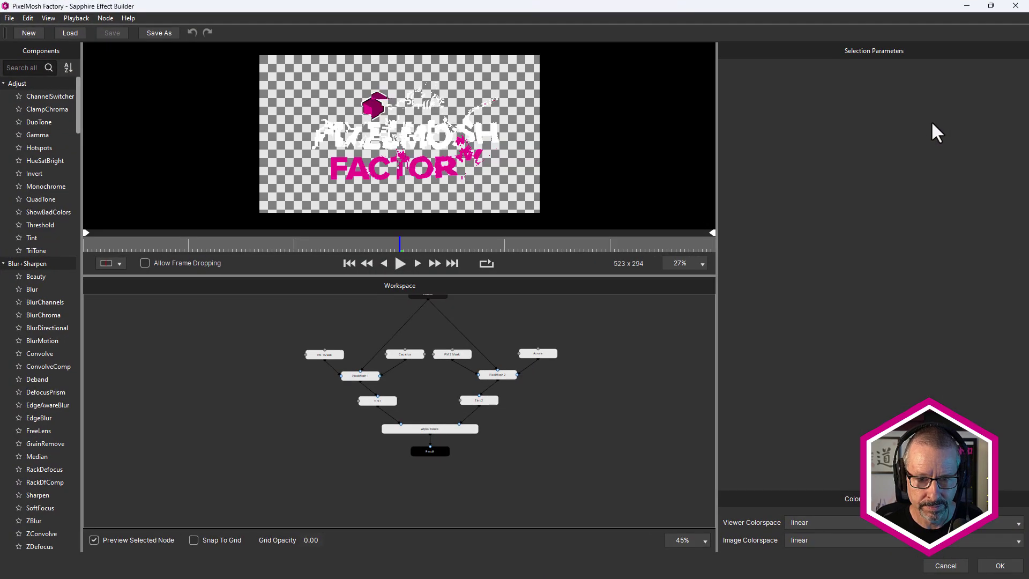
scroll(520, 369, "up", 3)
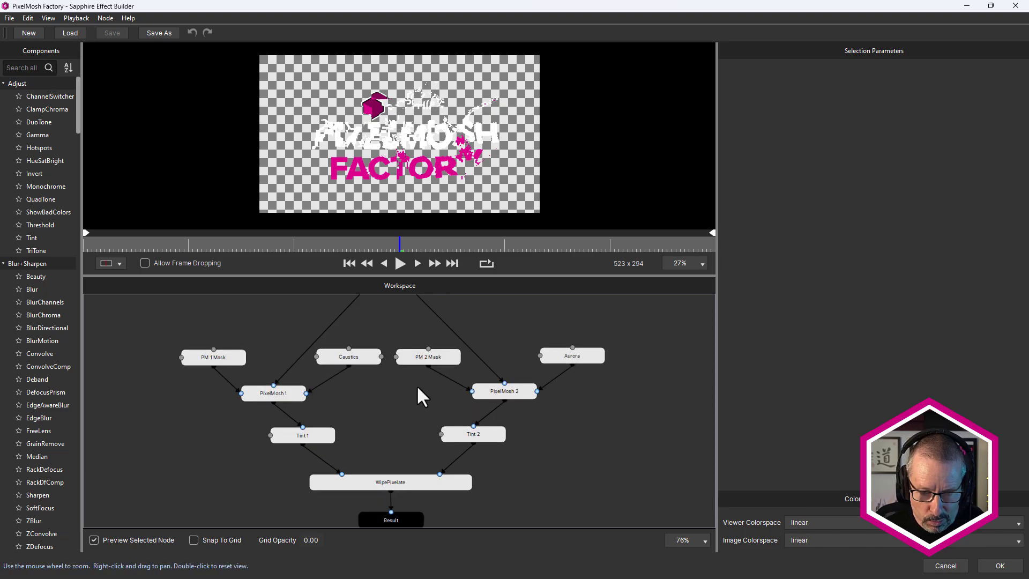